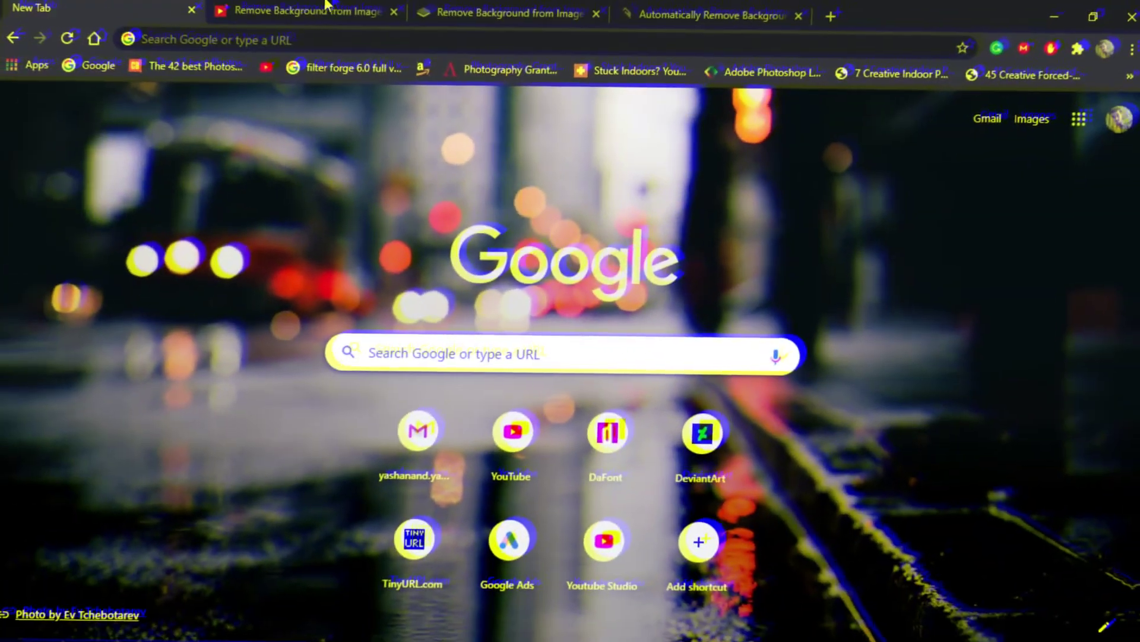
Step: Open the inPixio background remover page and load the photo of the man in the black sweatshirt from the Samples folder
click(318, 13)
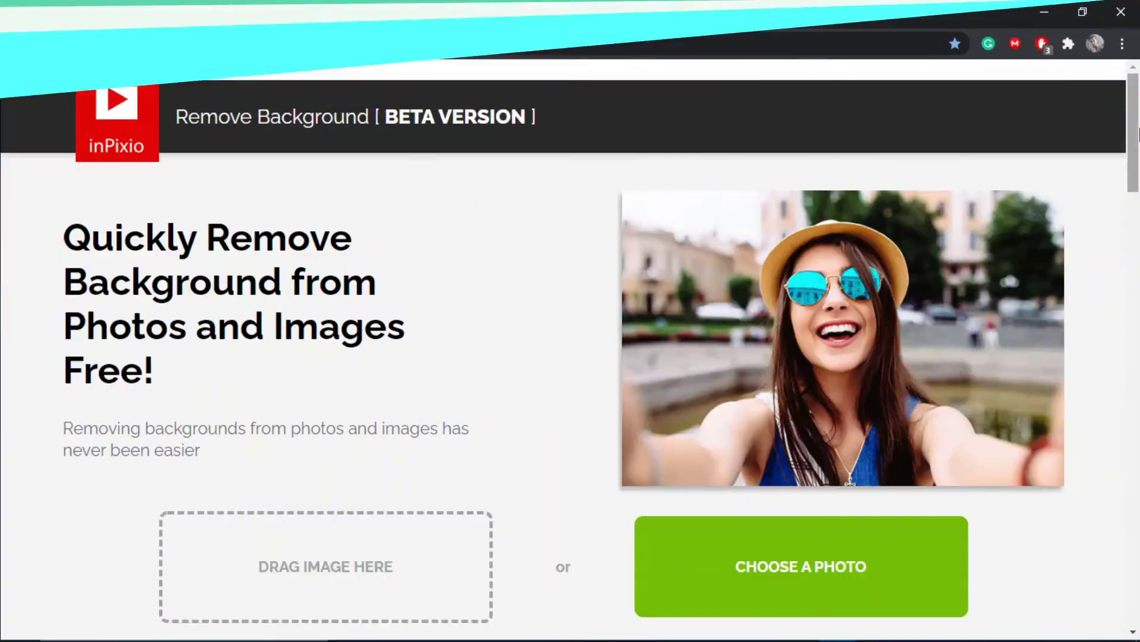
drag(1139, 133, 1095, 186)
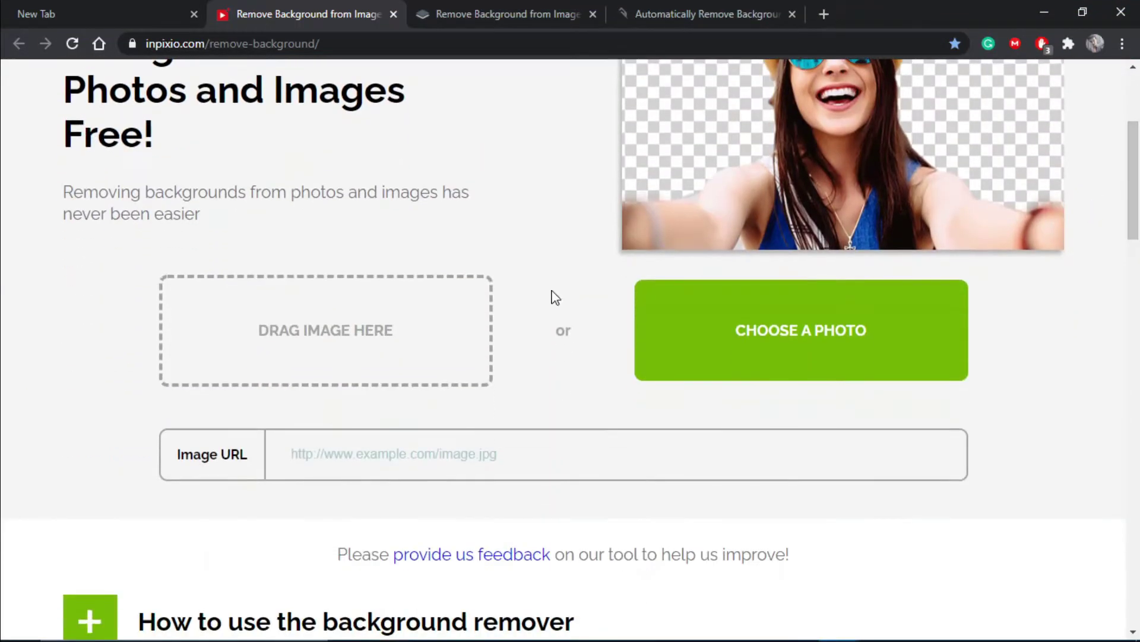
click(743, 337)
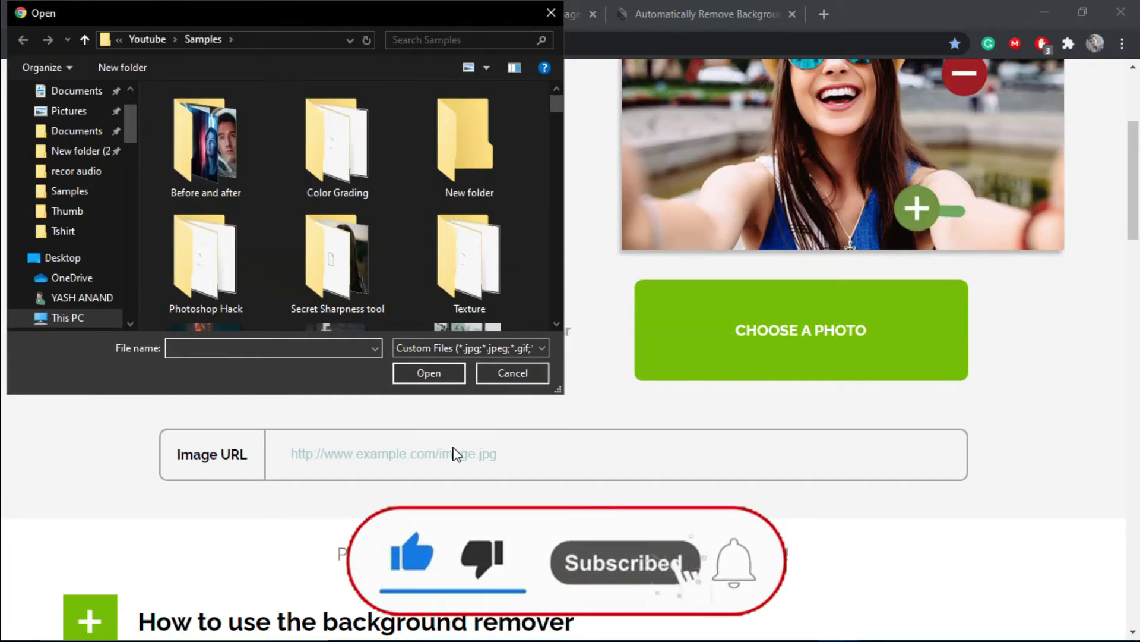
drag(557, 112, 550, 246)
double_click(254, 209)
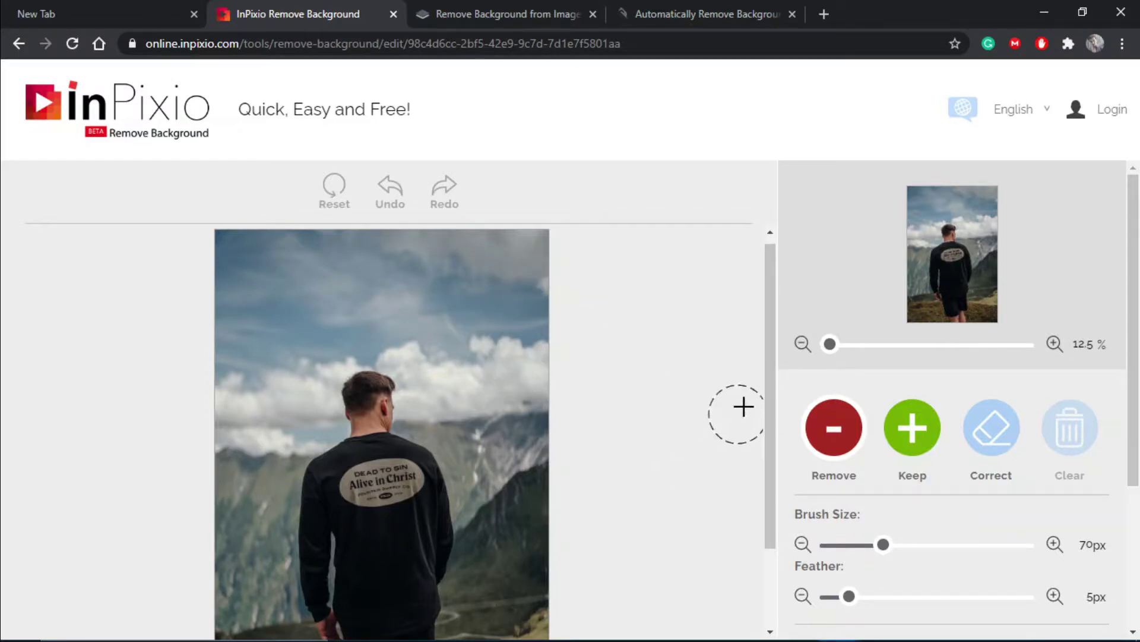
Step: Paint over the sky, mountains and grass around the man with the Remove brush at 70 px
scroll(765, 398, down, 2)
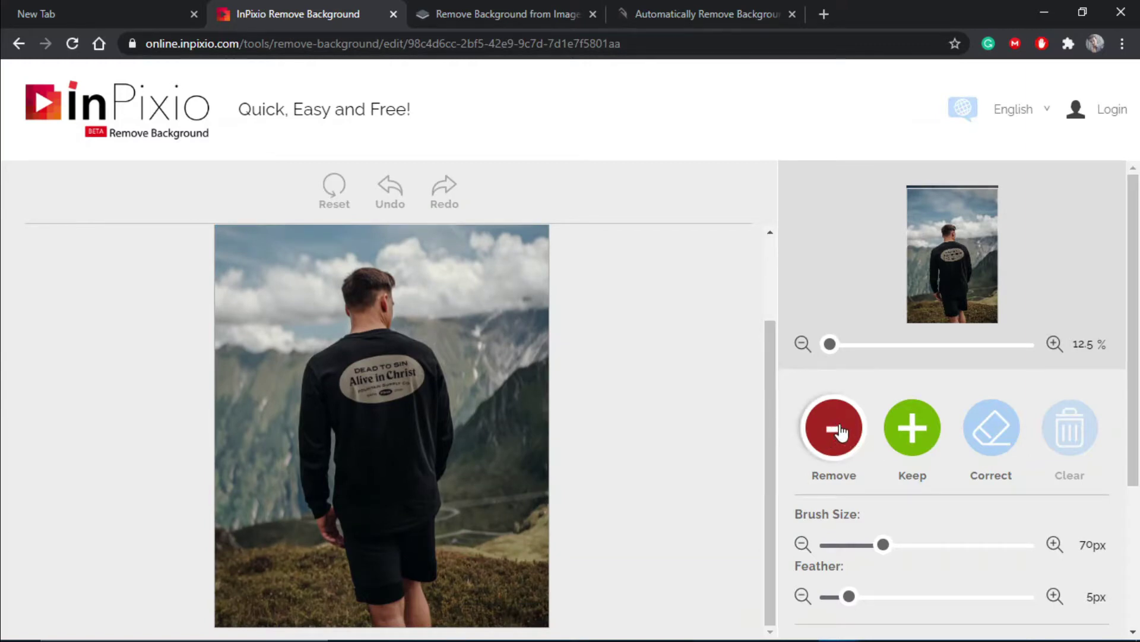
scroll(768, 368, up, 2)
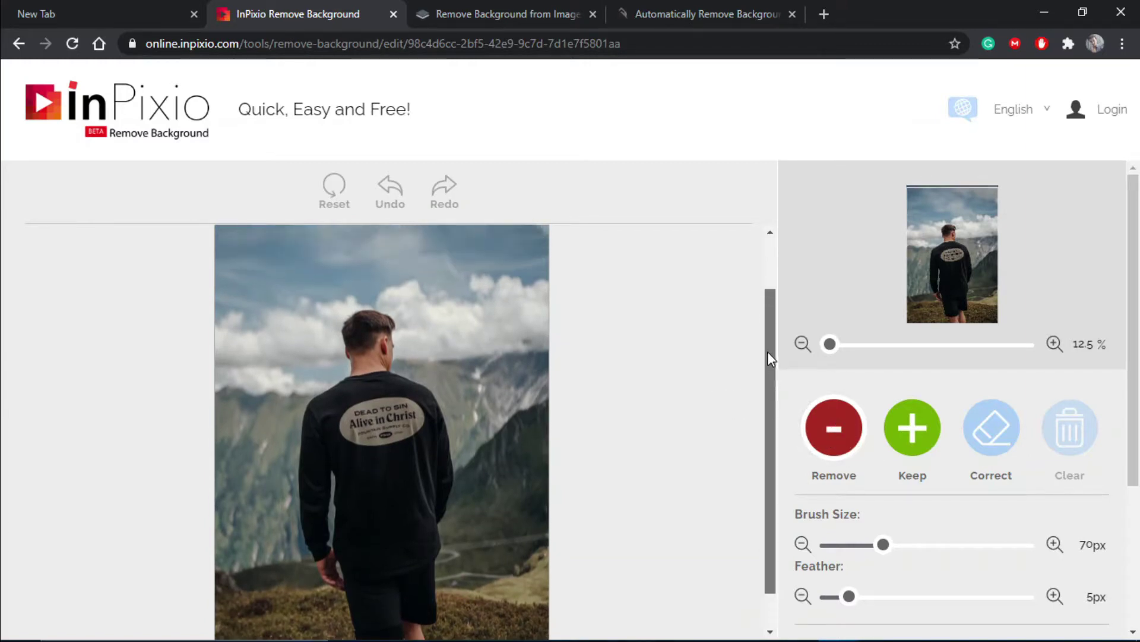
mouse_move(242, 270)
mouse_down()
mouse_move(294, 256)
mouse_move(473, 257)
mouse_up()
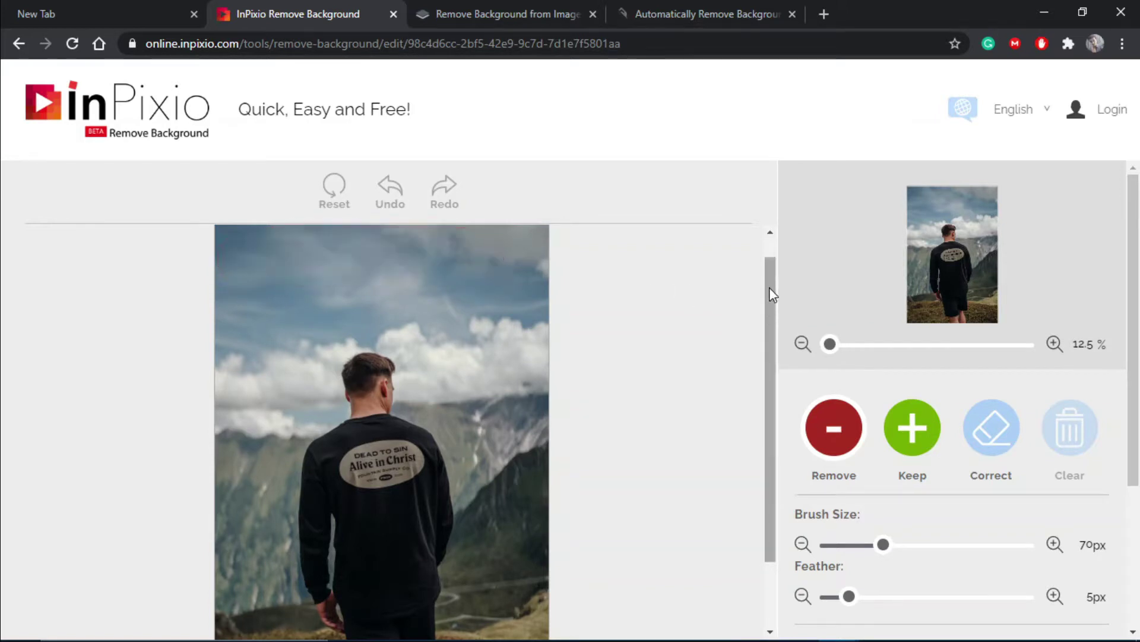
scroll(769, 283, up, 1)
mouse_move(437, 298)
mouse_down()
mouse_move(478, 302)
mouse_move(506, 516)
mouse_up()
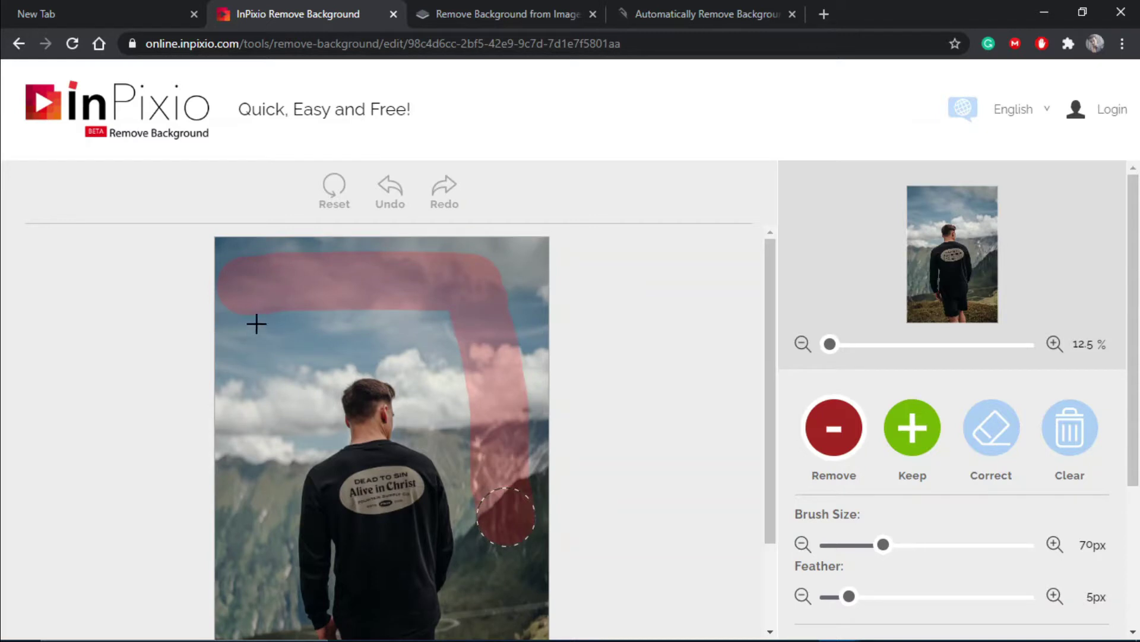
drag(250, 330, 233, 467)
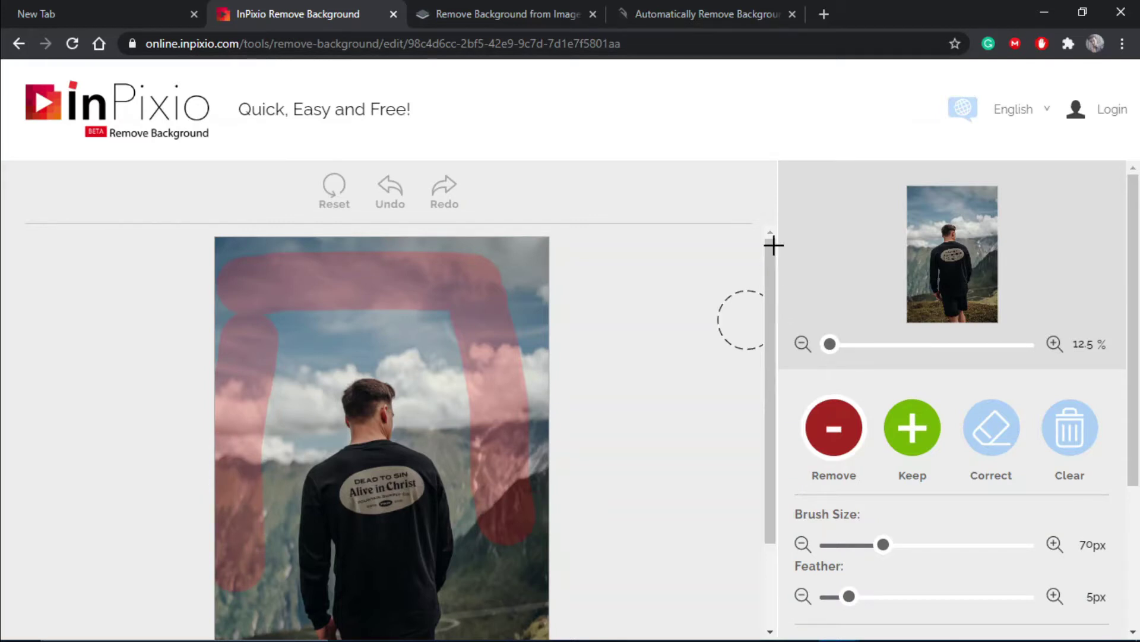
drag(771, 333, 766, 422)
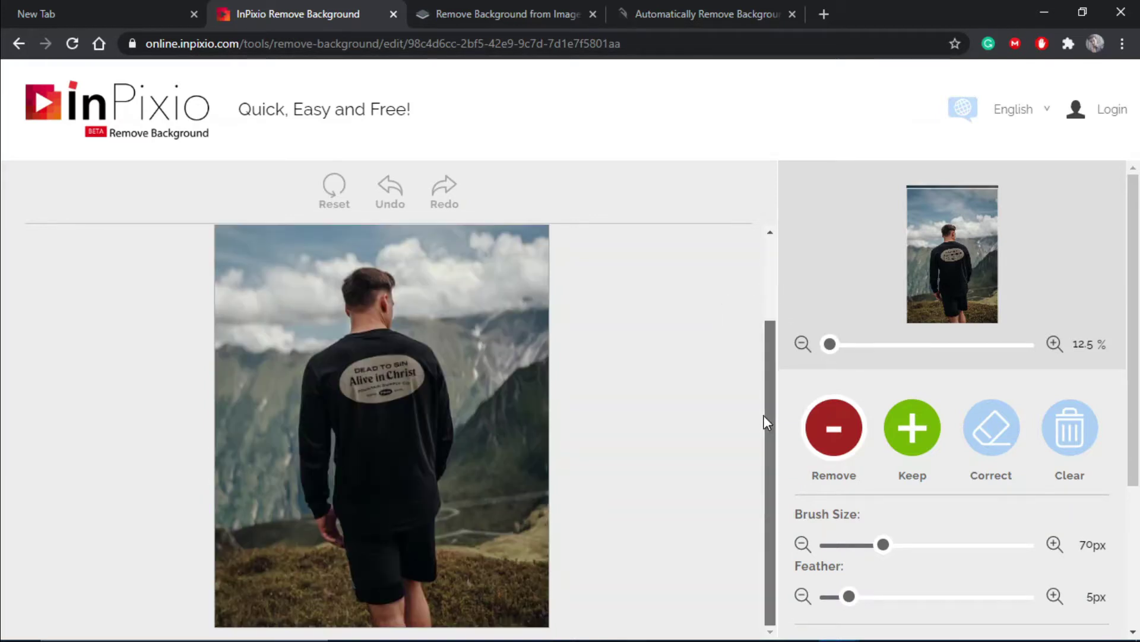
drag(508, 469, 498, 605)
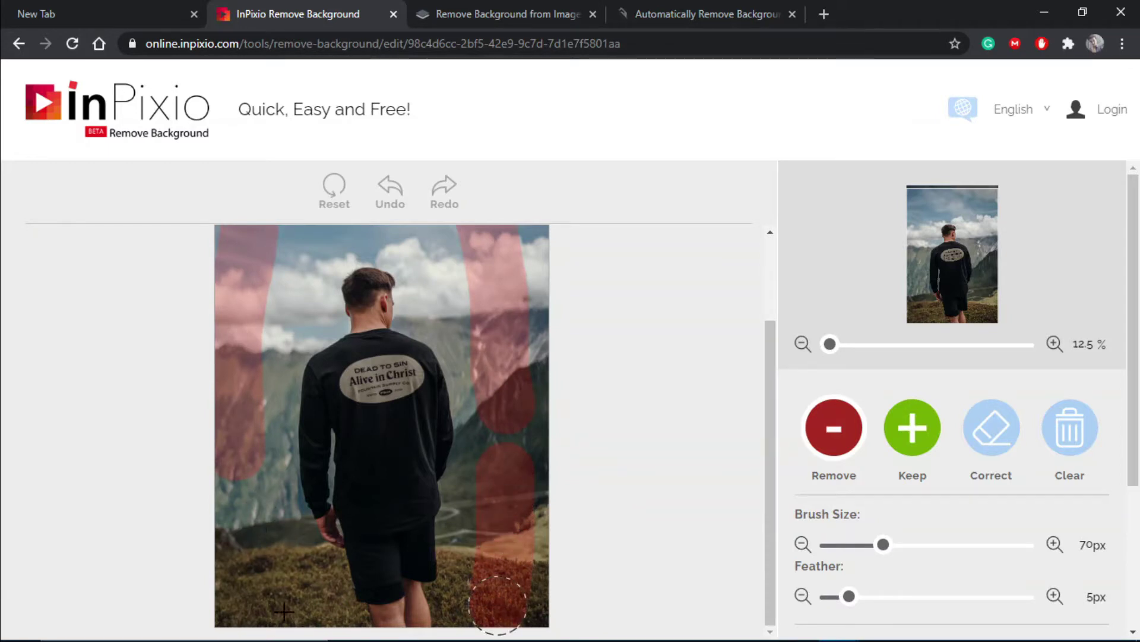
Step: Paint over the man's head, torso, arm and legs with the Keep brush and apply the background removal
click(913, 438)
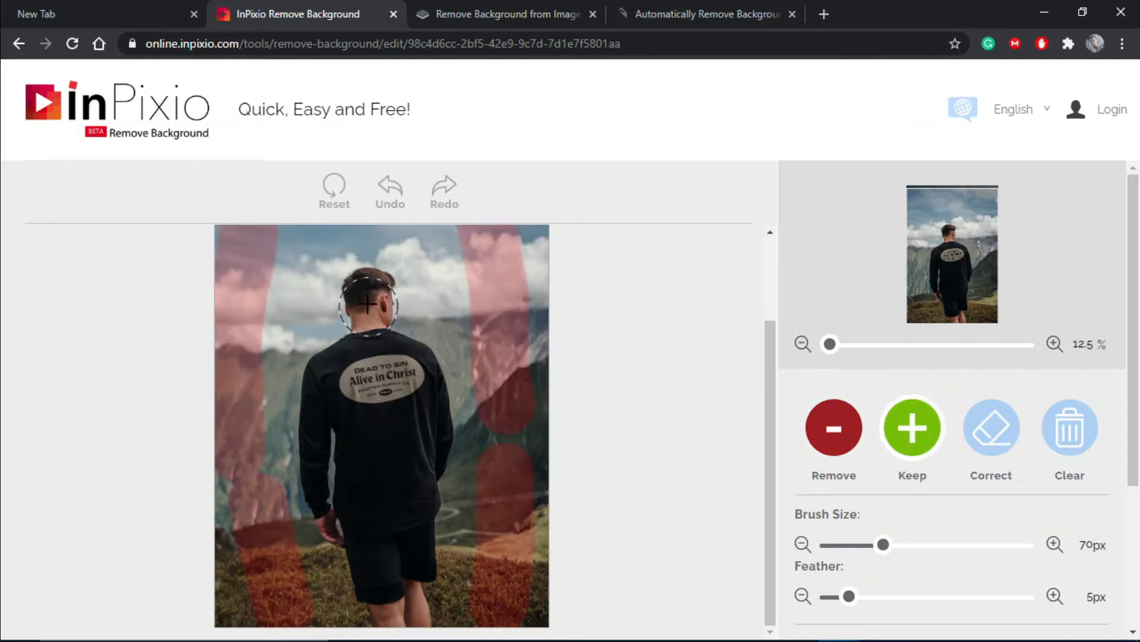
mouse_move(370, 303)
mouse_down()
mouse_move(371, 472)
mouse_move(389, 584)
mouse_up()
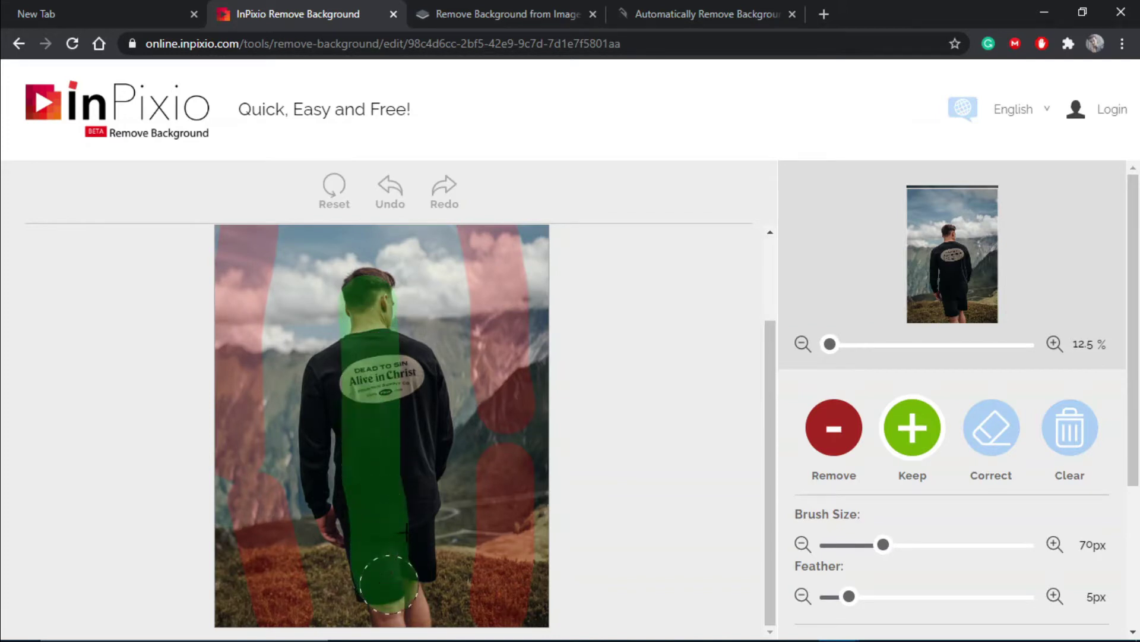
drag(423, 362, 410, 630)
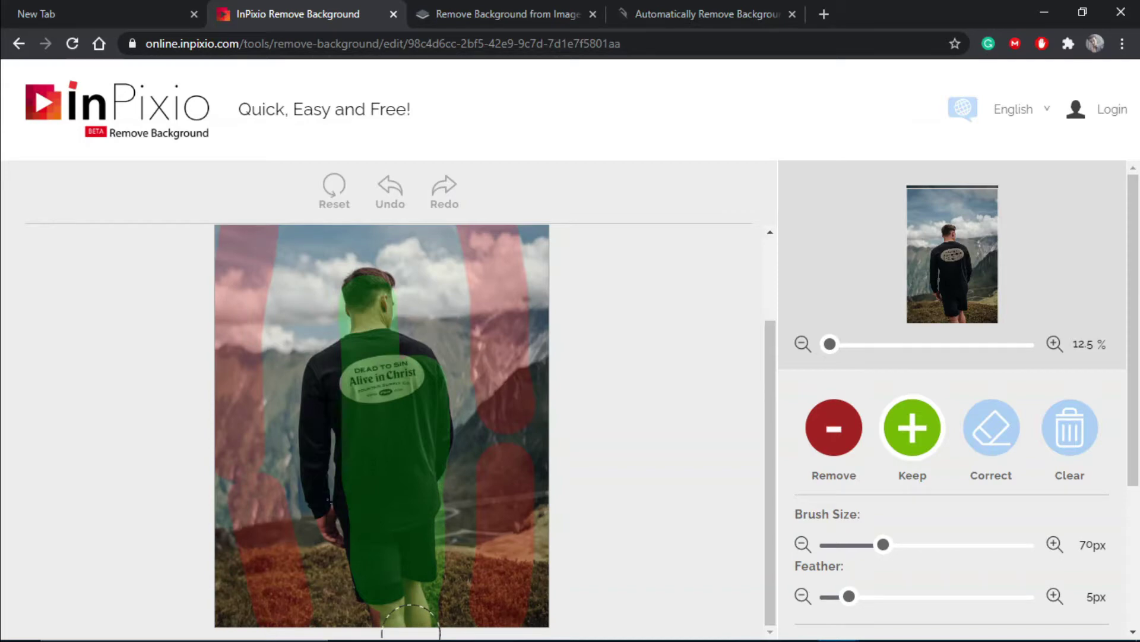
drag(326, 395, 330, 503)
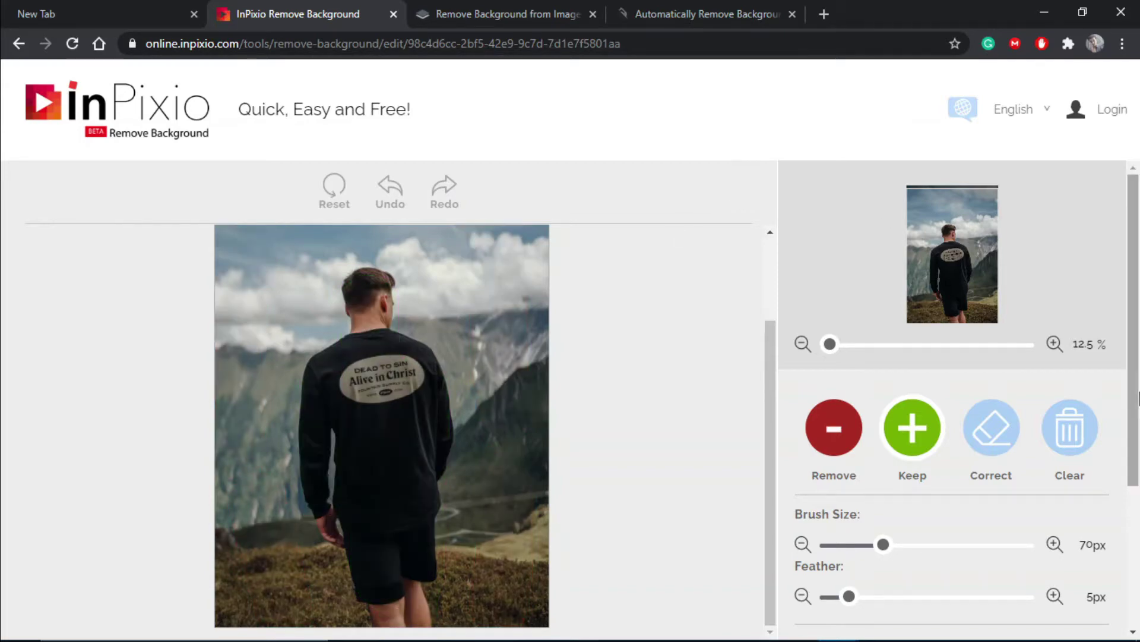
scroll(1139, 340, down, 3)
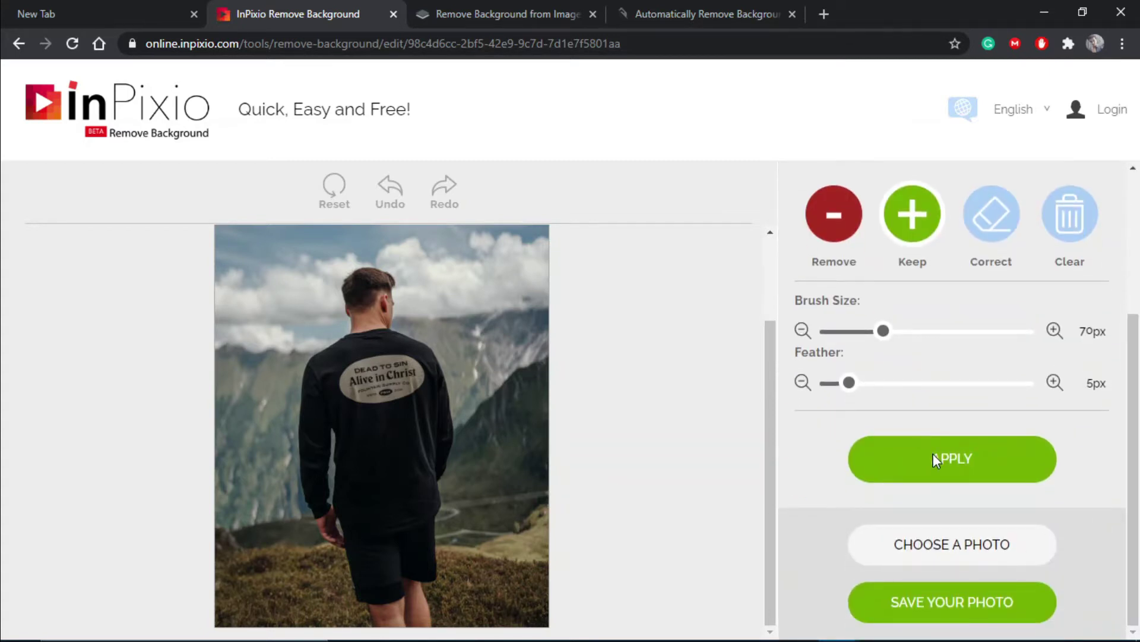
click(933, 457)
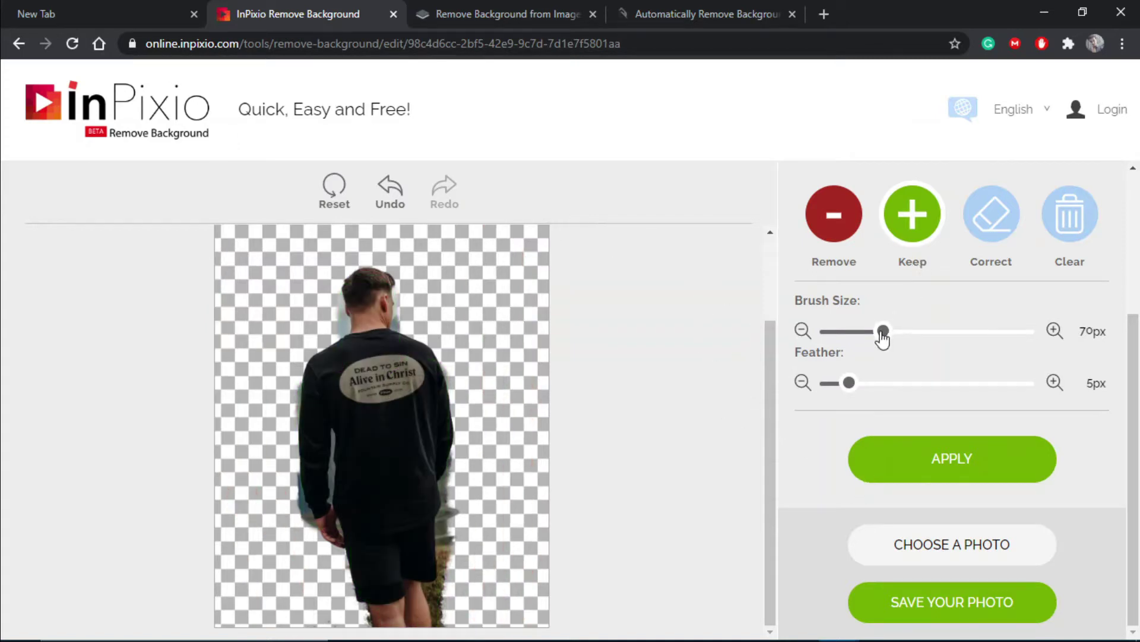
Step: Reduce the brush size to 34 px, mark the leftover background beside the man's right leg for removal, and undo the last stroke
drag(882, 335, 855, 333)
click(831, 224)
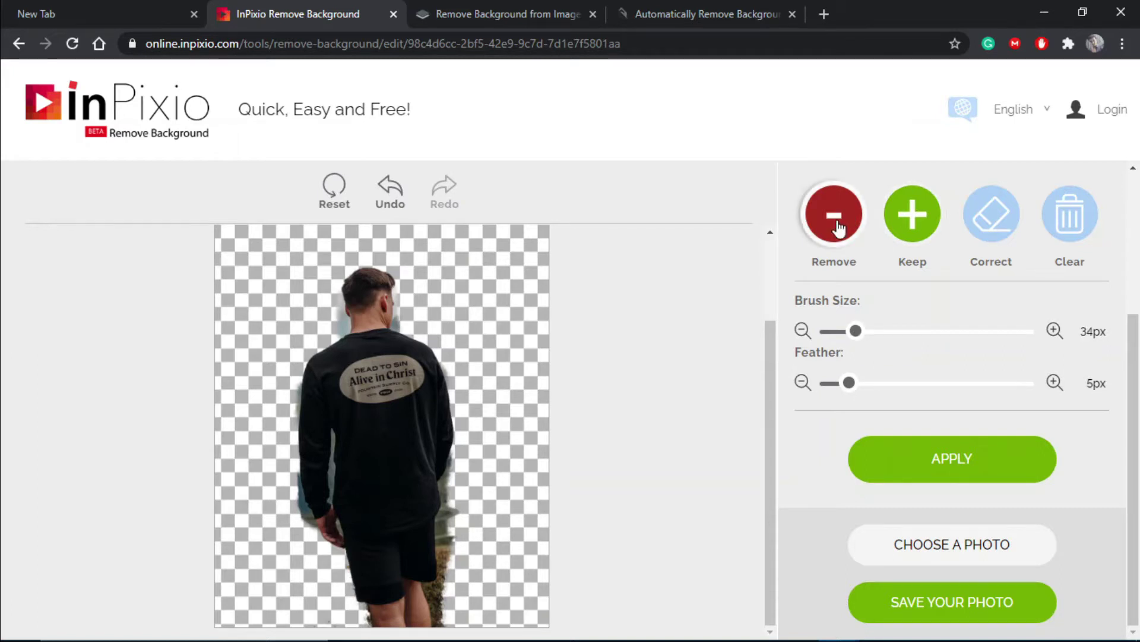
drag(442, 475, 445, 614)
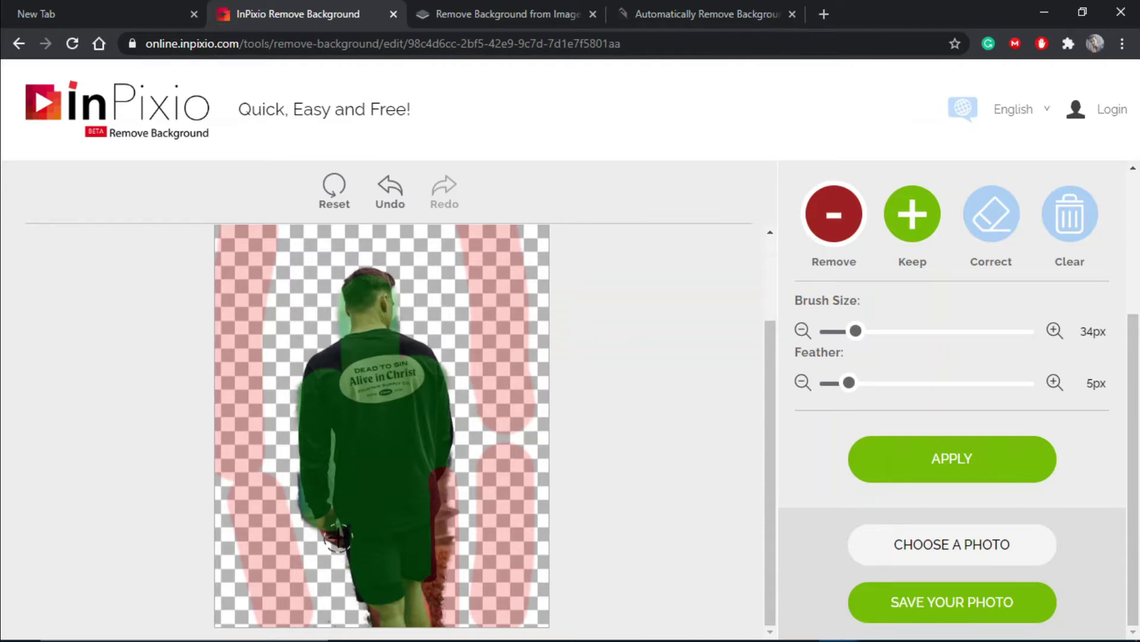
key(ctrl+z)
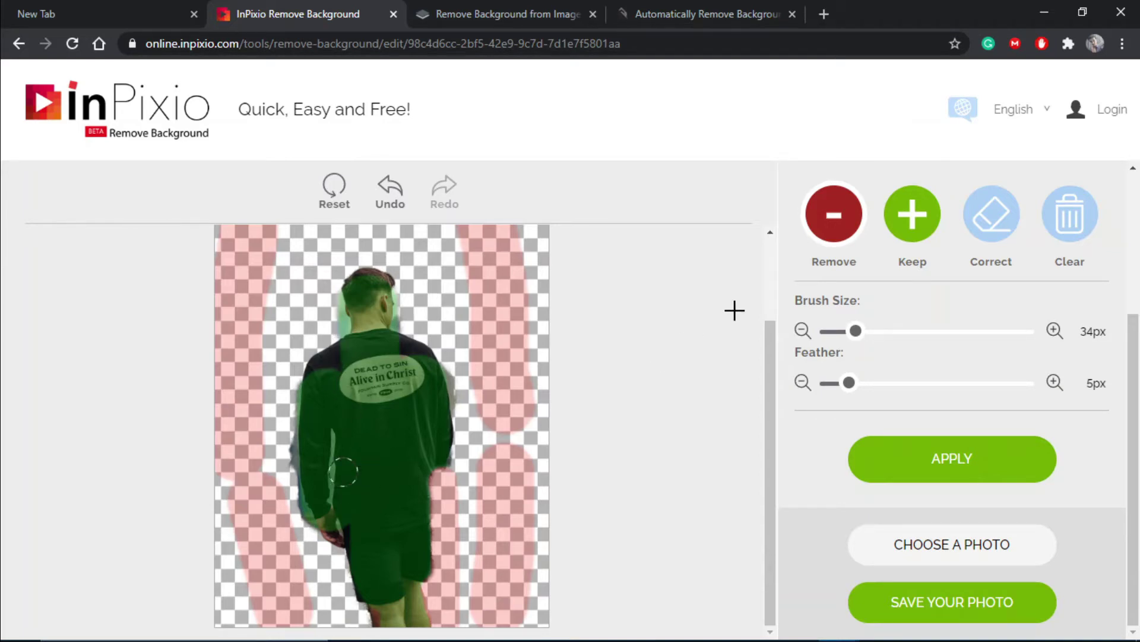
Step: Erase the excess markings along the sleeves, hand and legs with the Correct tool and reapply the background removal
click(991, 229)
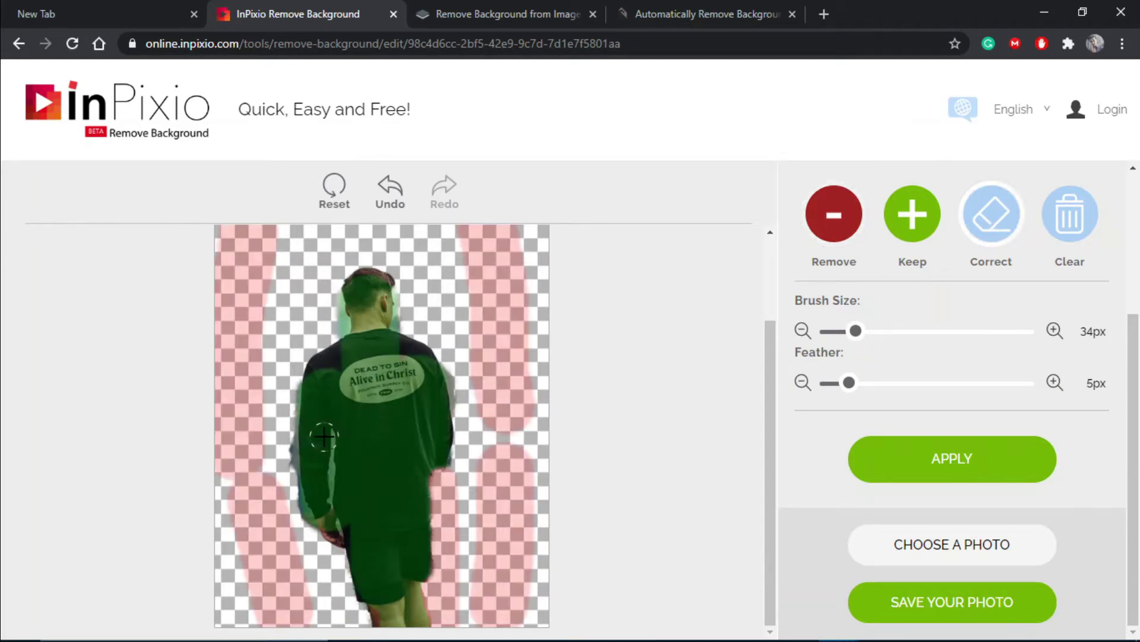
drag(311, 365, 307, 450)
mouse_move(322, 538)
mouse_down()
mouse_move(322, 390)
mouse_move(333, 540)
mouse_move(336, 529)
mouse_move(357, 556)
mouse_up()
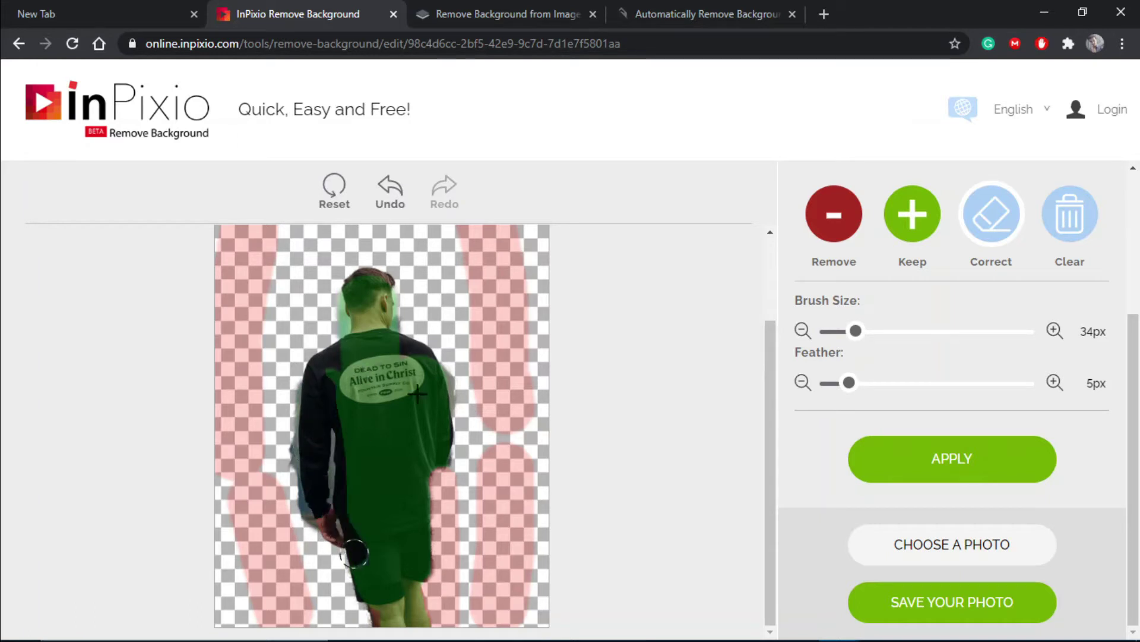
click(430, 360)
mouse_move(442, 383)
mouse_down()
mouse_move(454, 417)
mouse_move(437, 432)
mouse_move(427, 480)
mouse_move(422, 619)
mouse_move(394, 603)
mouse_move(364, 613)
mouse_up()
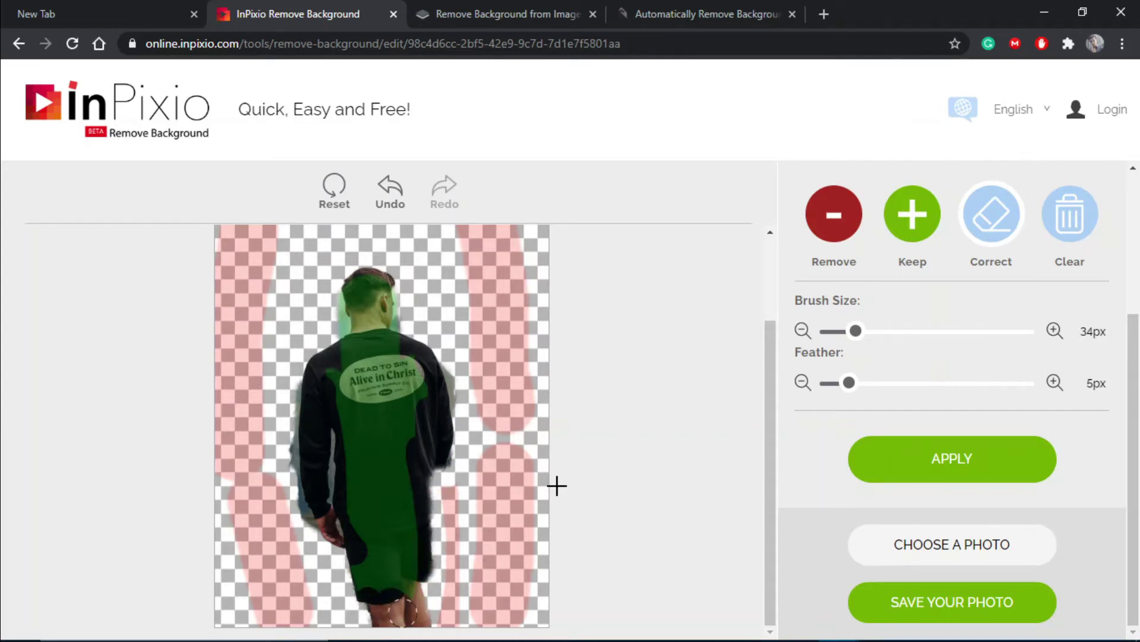
click(890, 479)
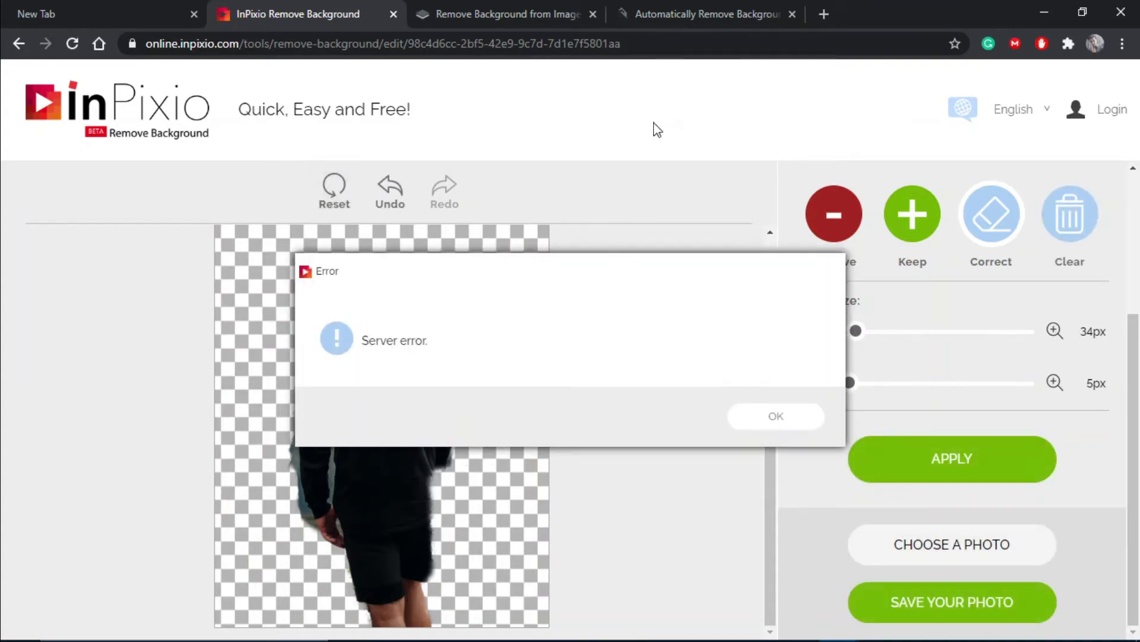
click(778, 416)
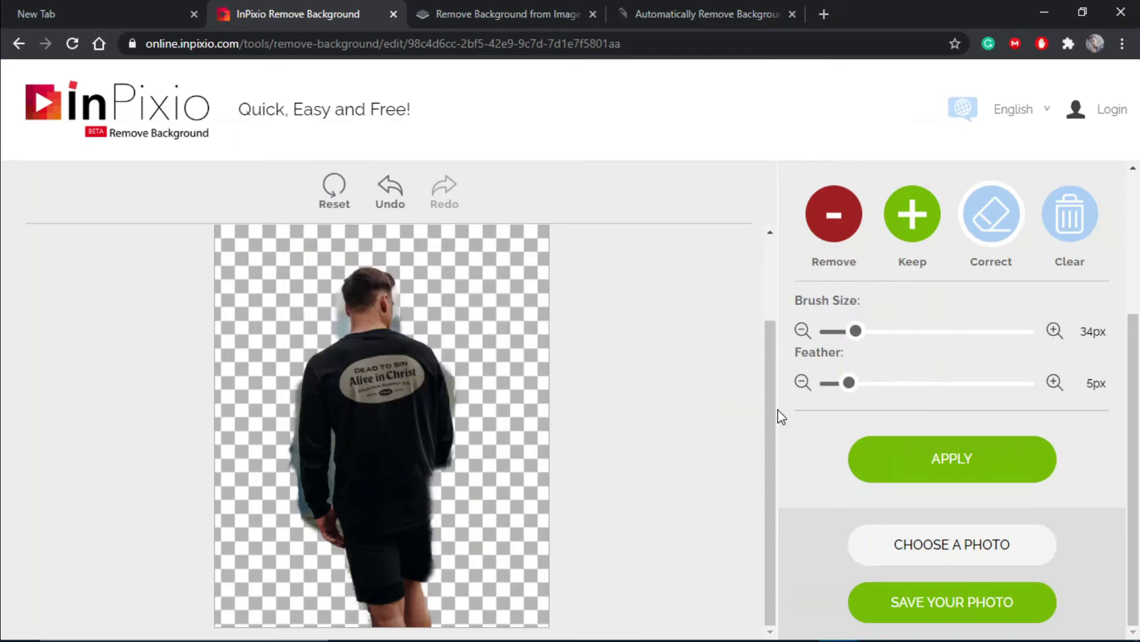
click(893, 451)
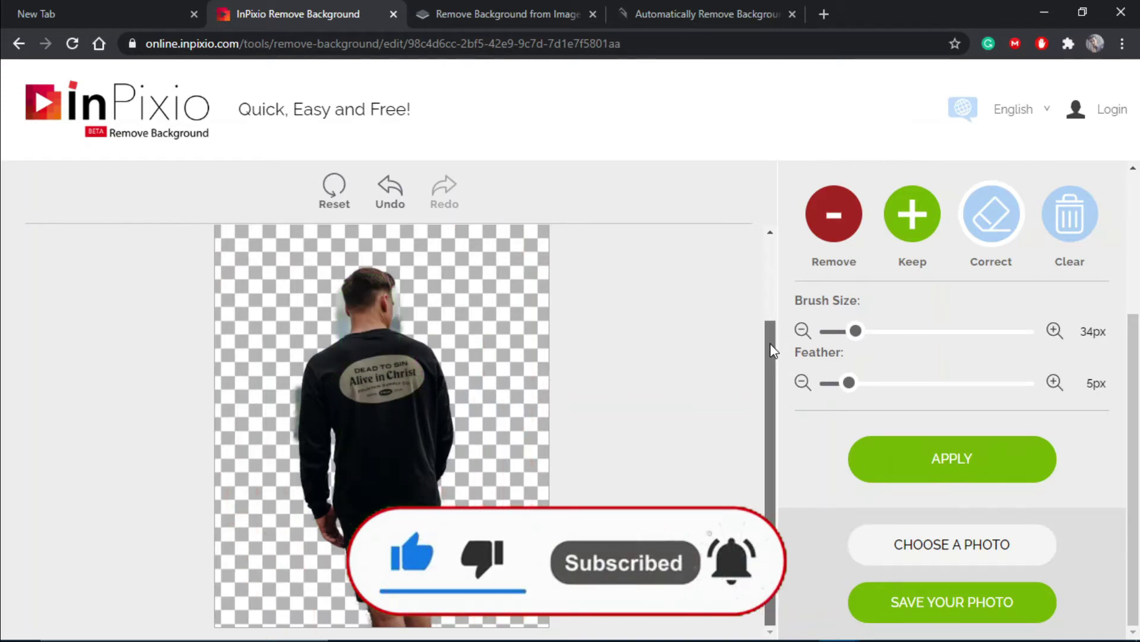
Step: Save the cutout photo as a JPEG image named Inpixio in the Samples folder
drag(773, 365, 761, 388)
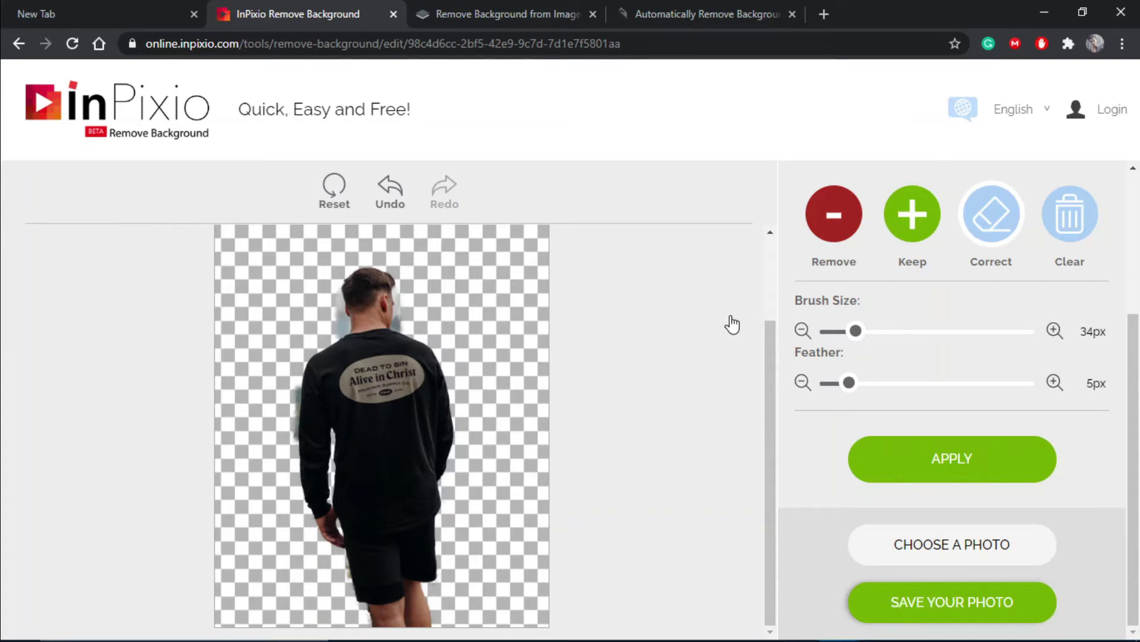
mouse_move(729, 314)
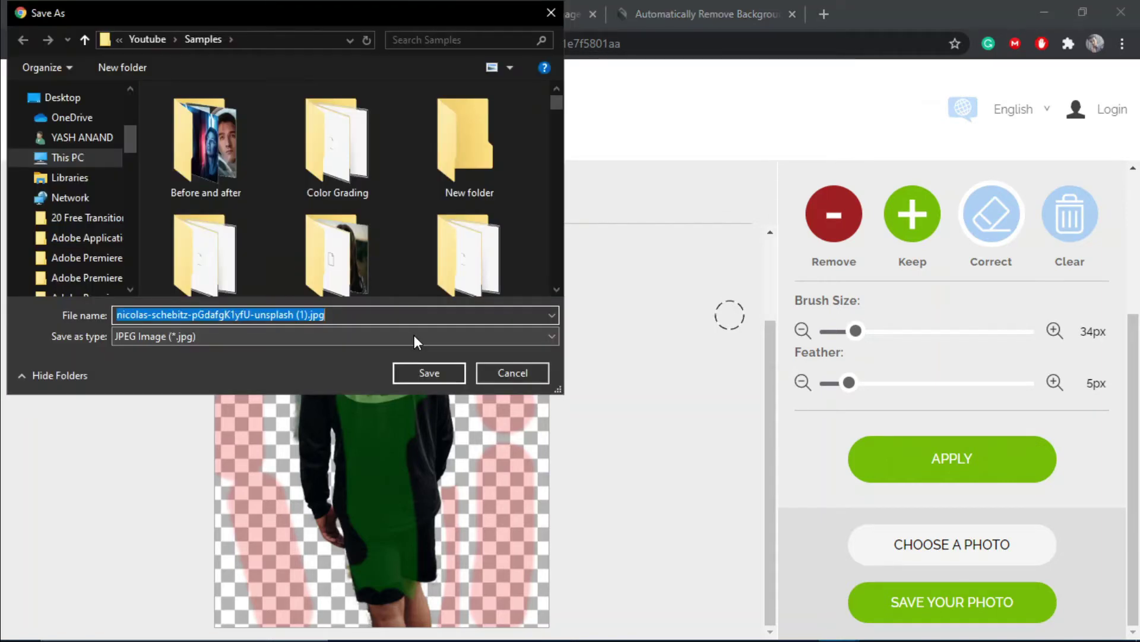
text(Inpixio)
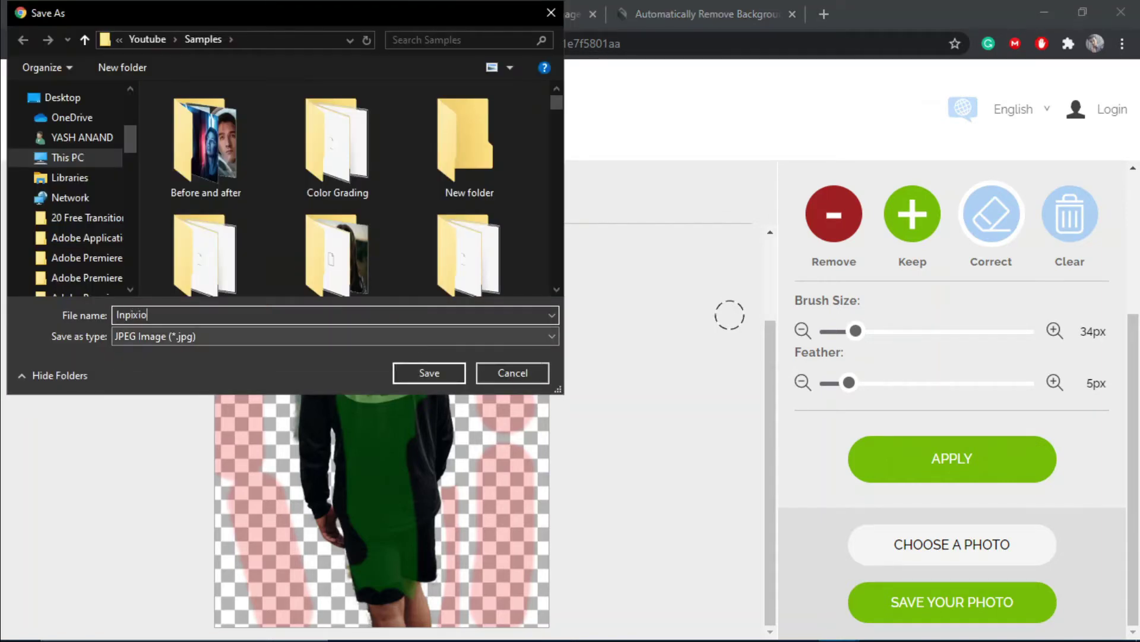
key(Return)
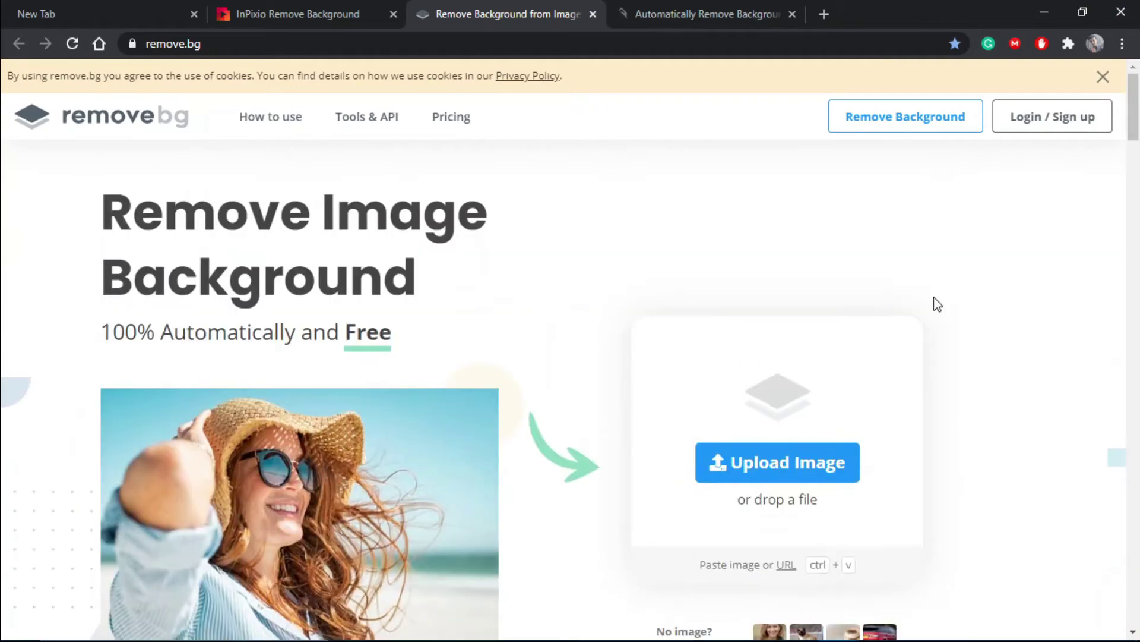
Step: Upload the same photo of the man from the Samples folder to remove.bg for automatic background removal
click(790, 464)
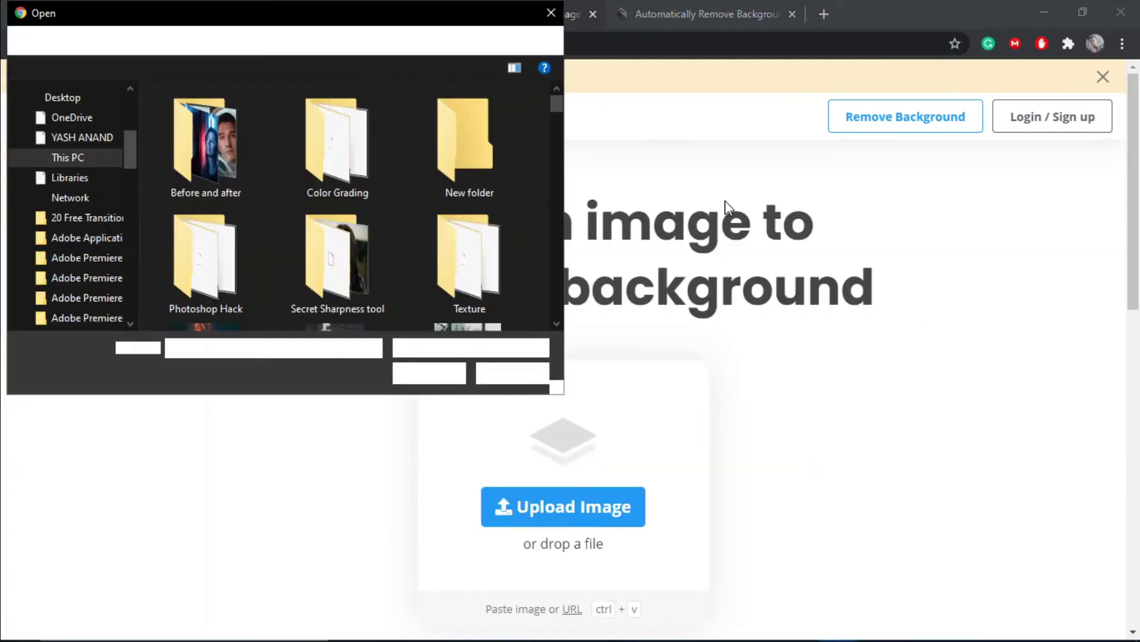
drag(560, 109, 532, 227)
double_click(374, 166)
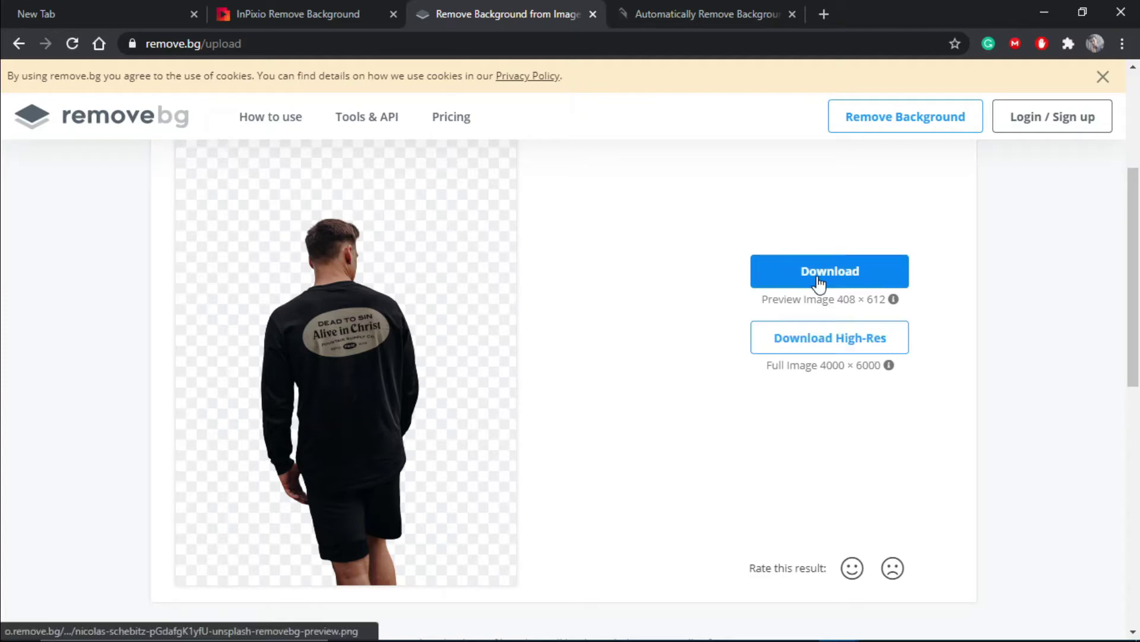
Step: Download the 408 × 612 preview cutout as a PNG image named Low res in the Samples folder
click(820, 279)
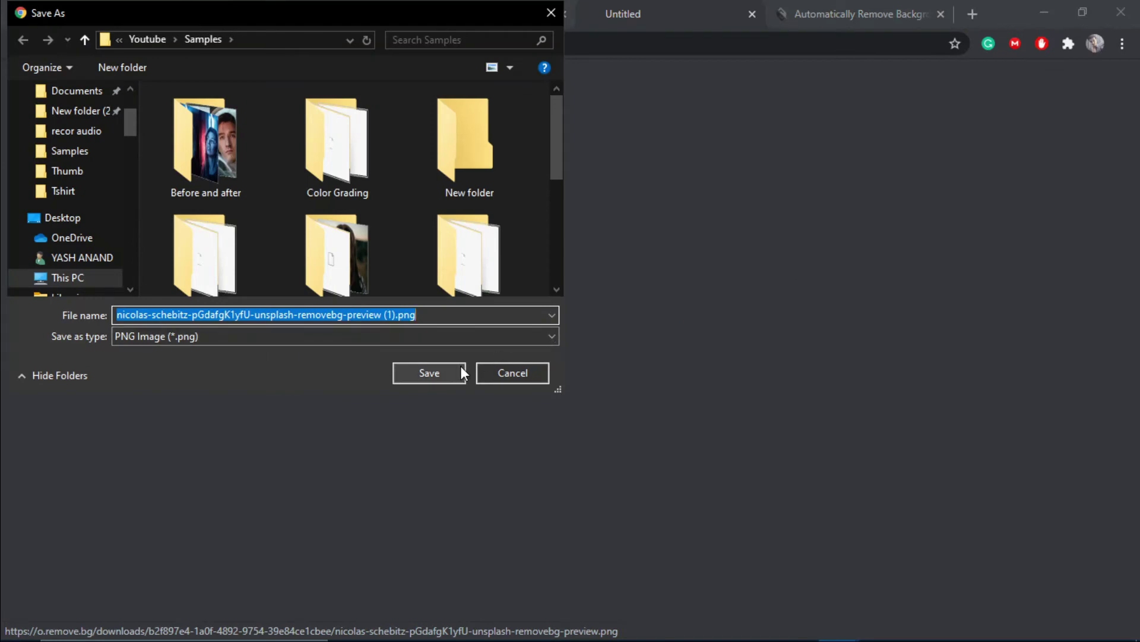
text(Low r)
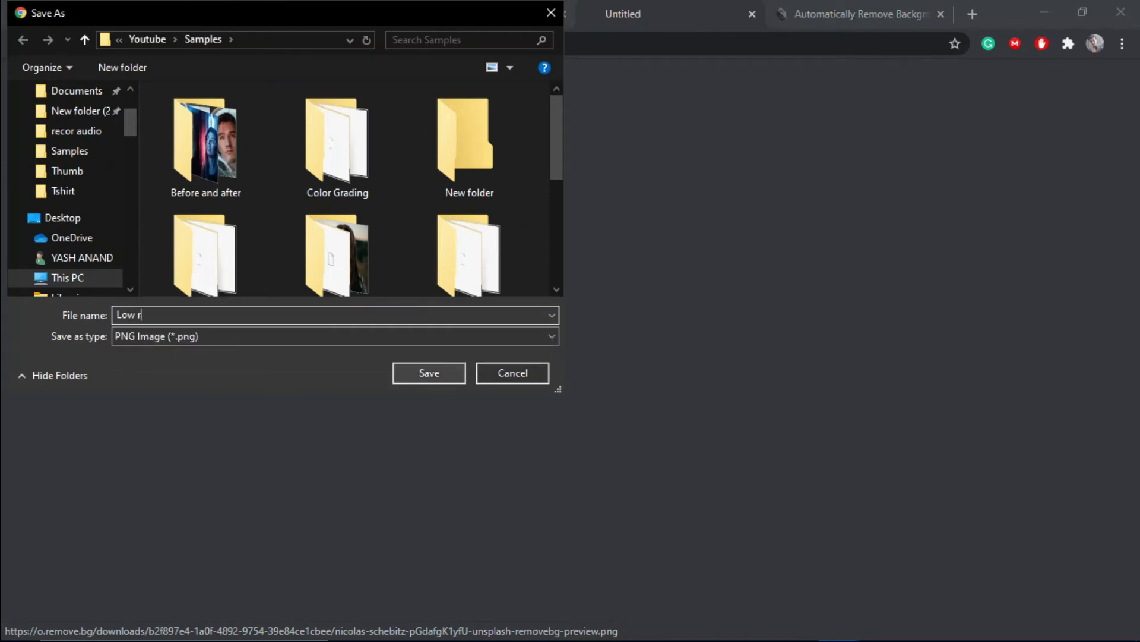
text(es)
click(461, 366)
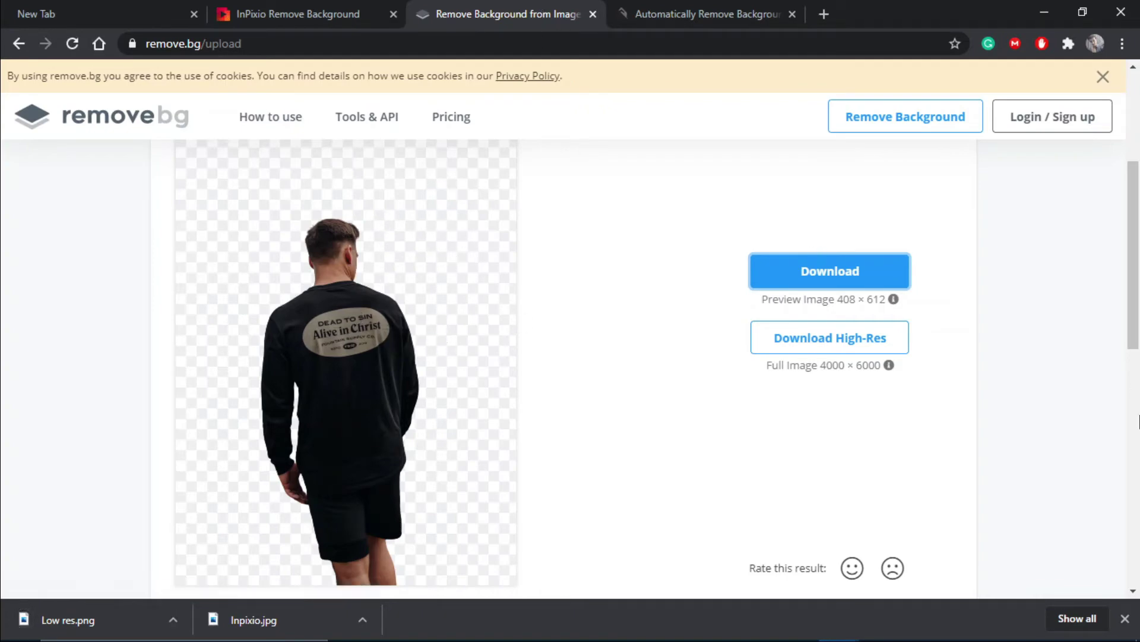
Step: Examine the cutout's editing options in remove.bg, covering the replacement backgrounds and the Erase / Restore brush, and close the editor
drag(1134, 324, 1135, 282)
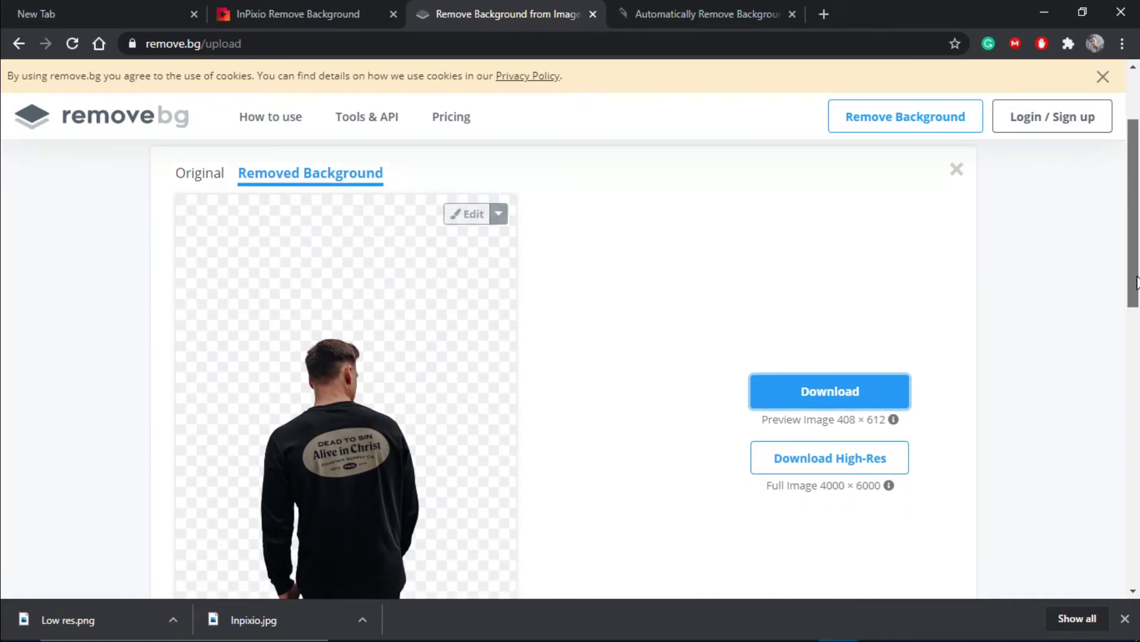
click(453, 219)
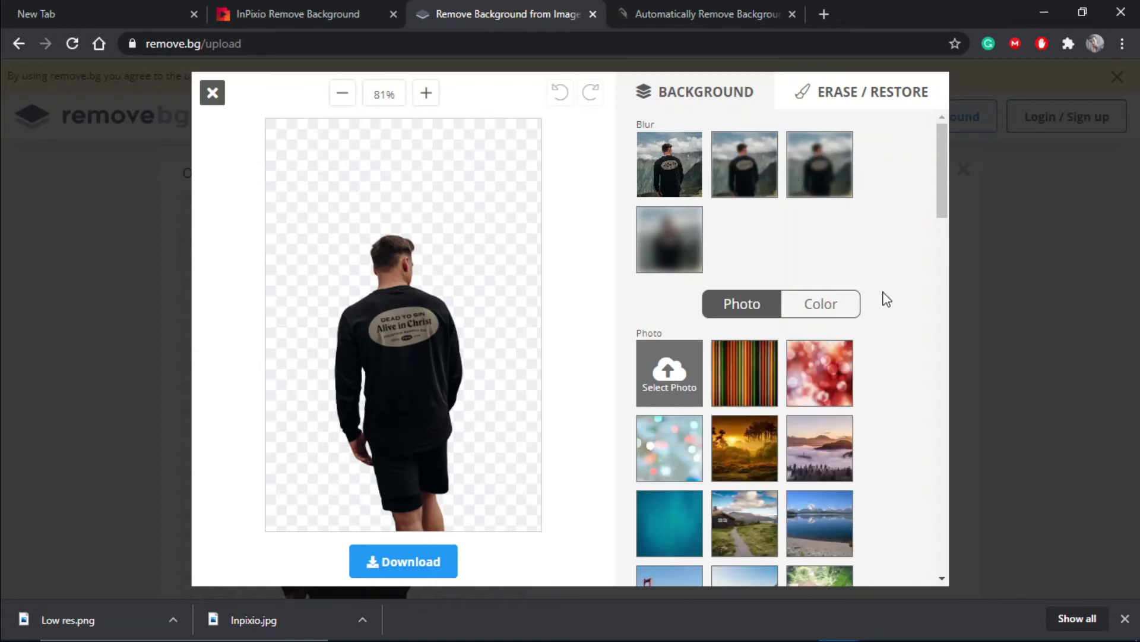
drag(942, 194, 940, 225)
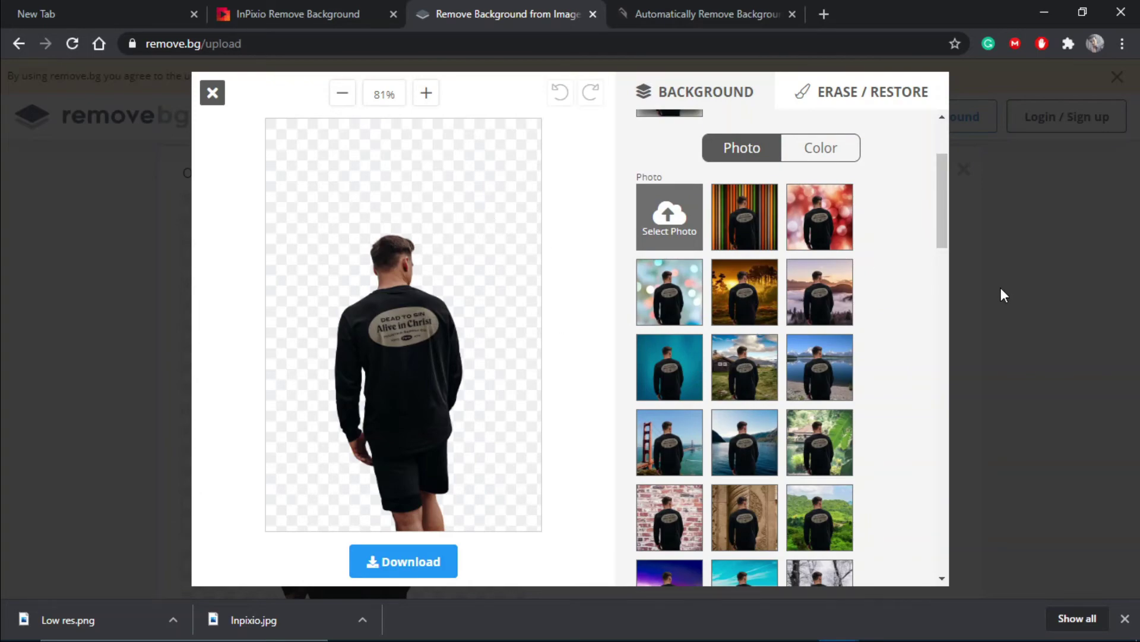
drag(946, 195, 933, 72)
click(856, 95)
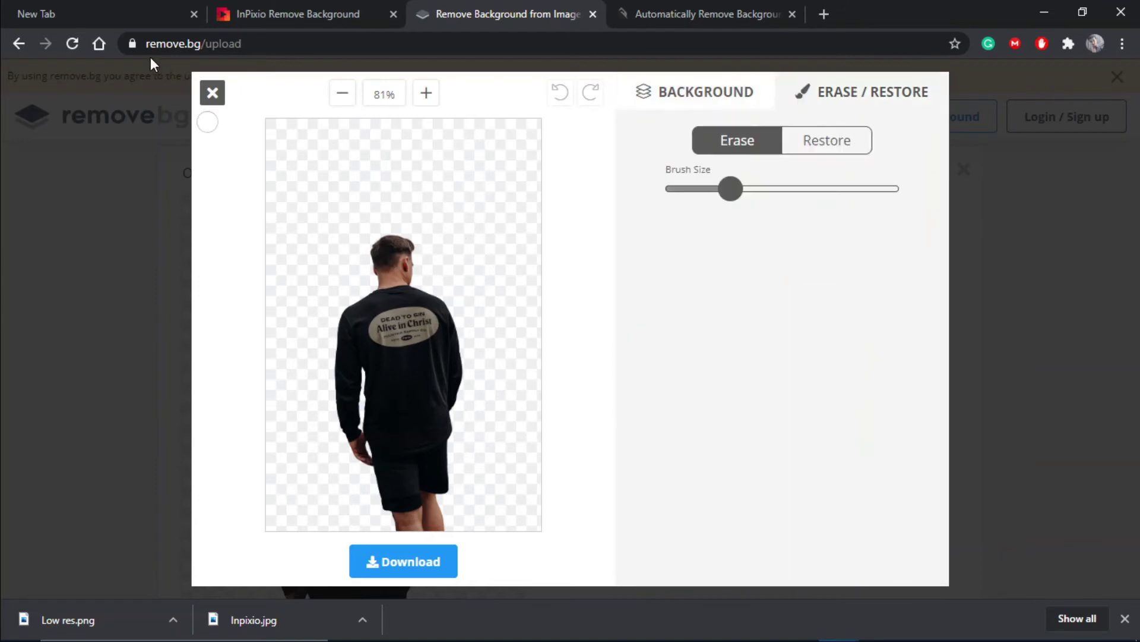
click(213, 95)
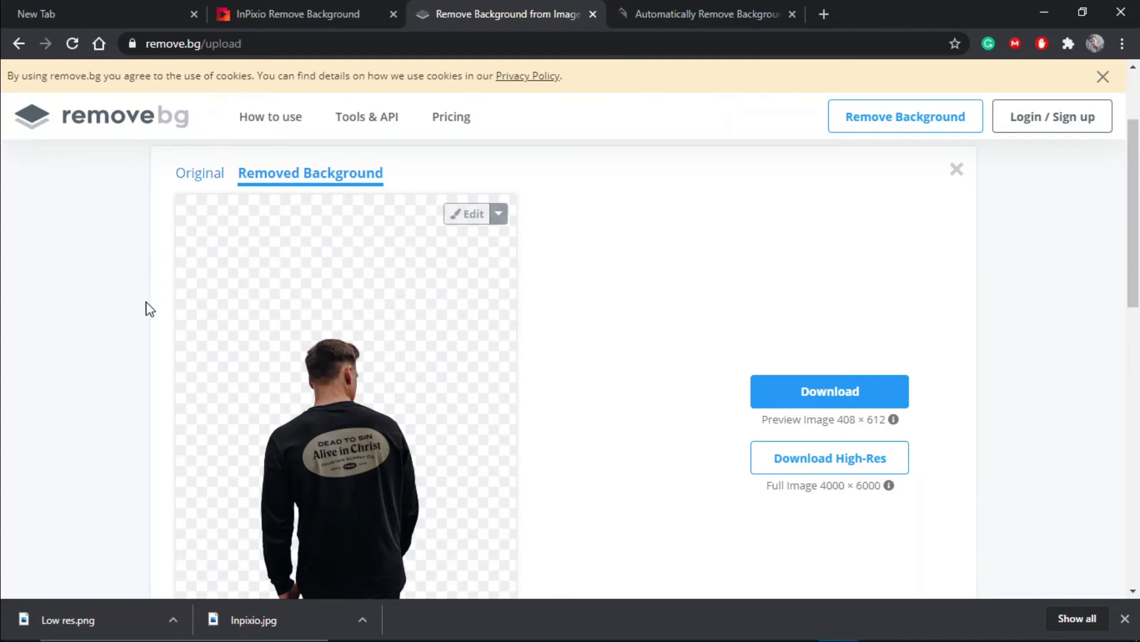
drag(1138, 232, 1138, 289)
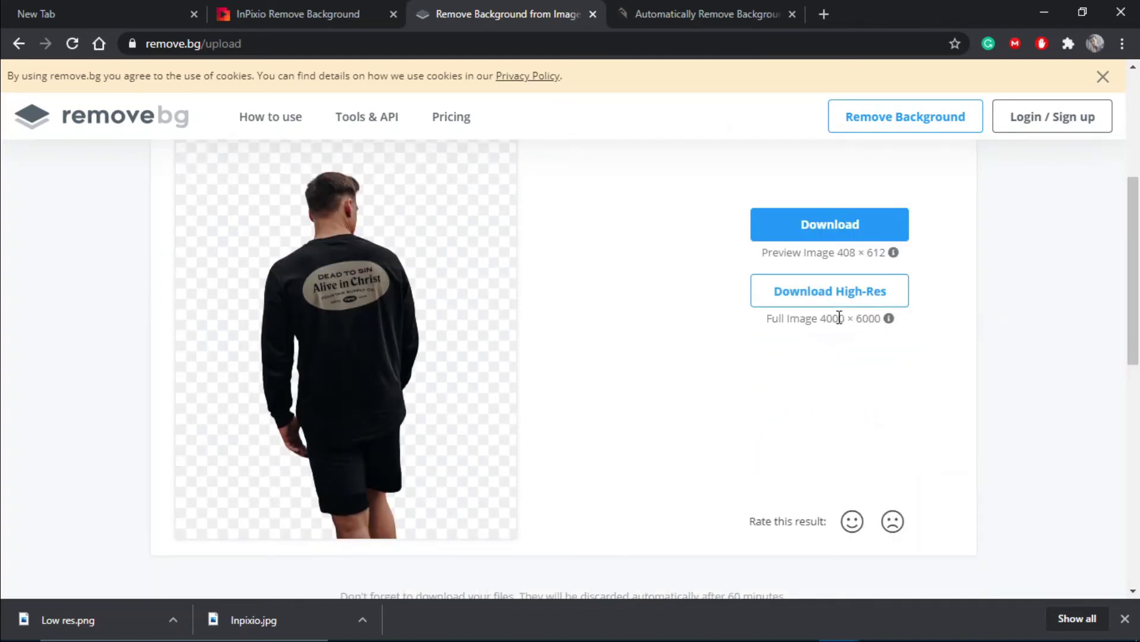
drag(1138, 282, 1137, 179)
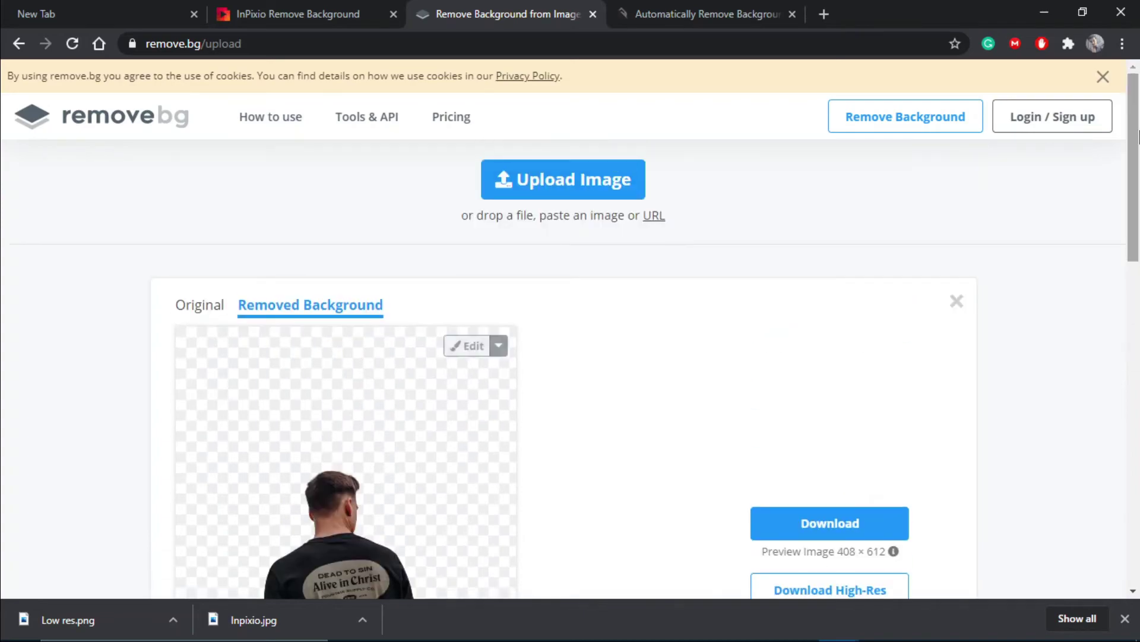
Step: Switch to Slazzer and upload the same photo of the man from the Samples folder for automatic background removal
click(747, 6)
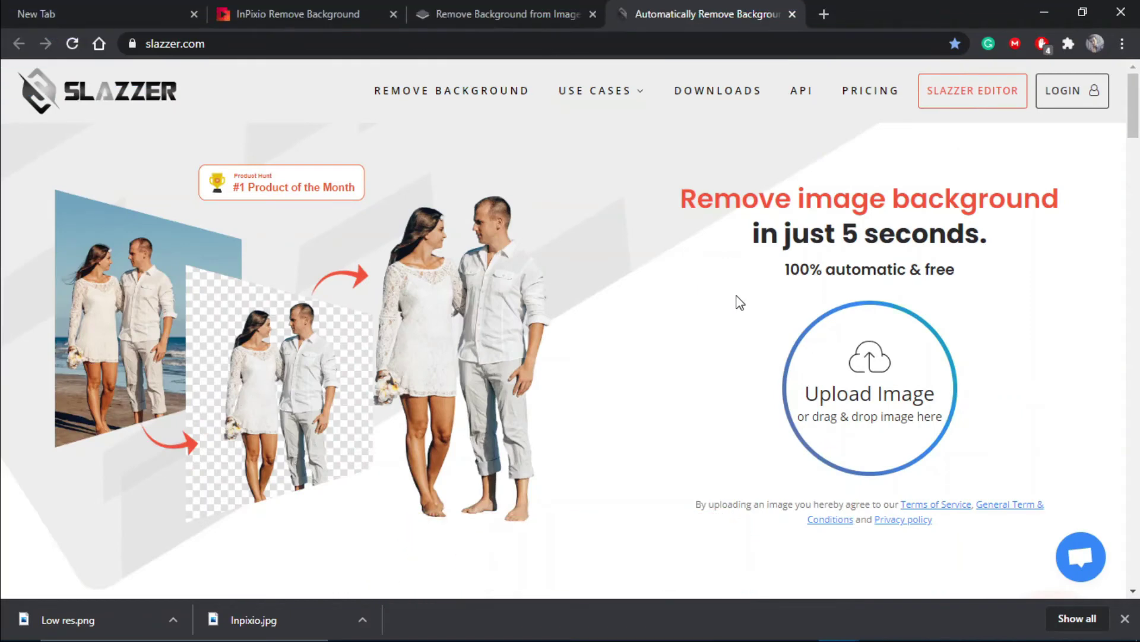
click(874, 389)
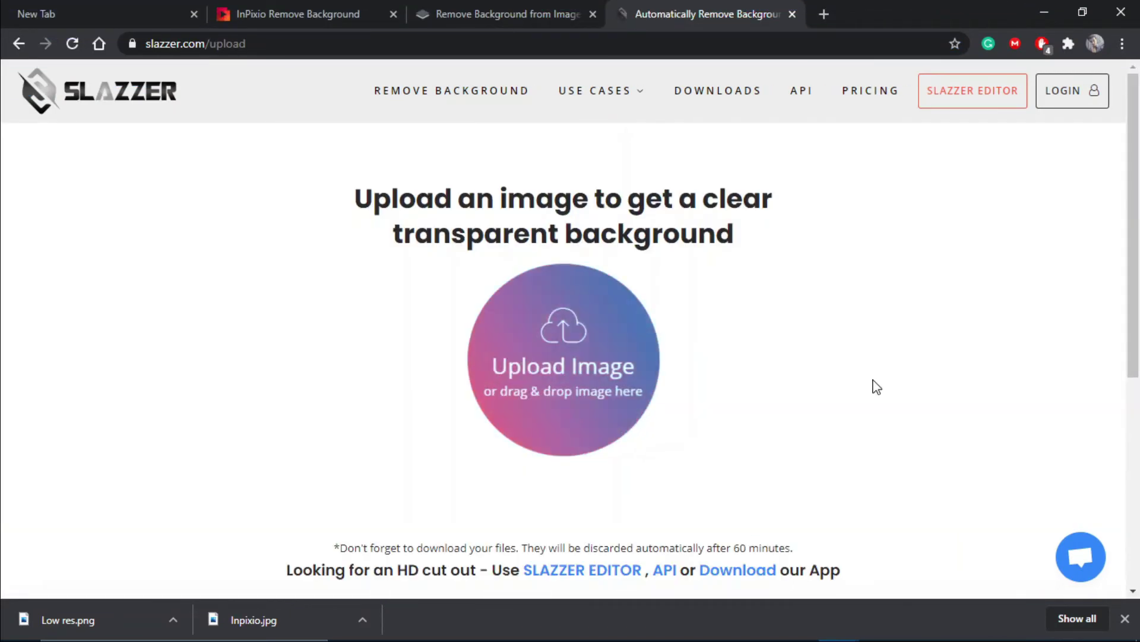
click(523, 364)
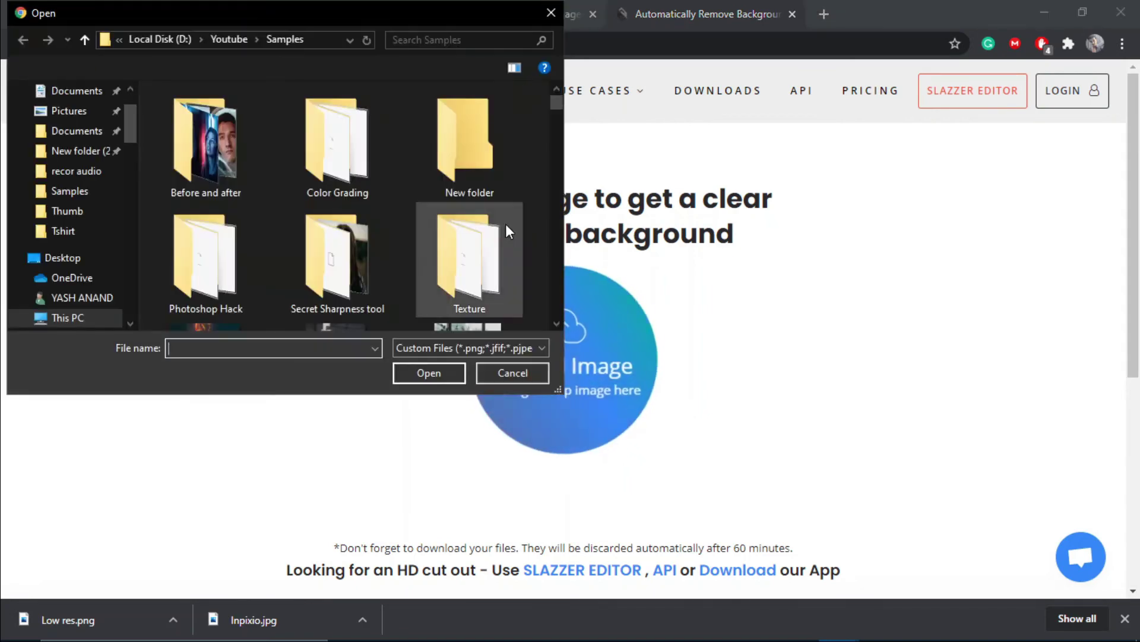
drag(558, 104, 552, 231)
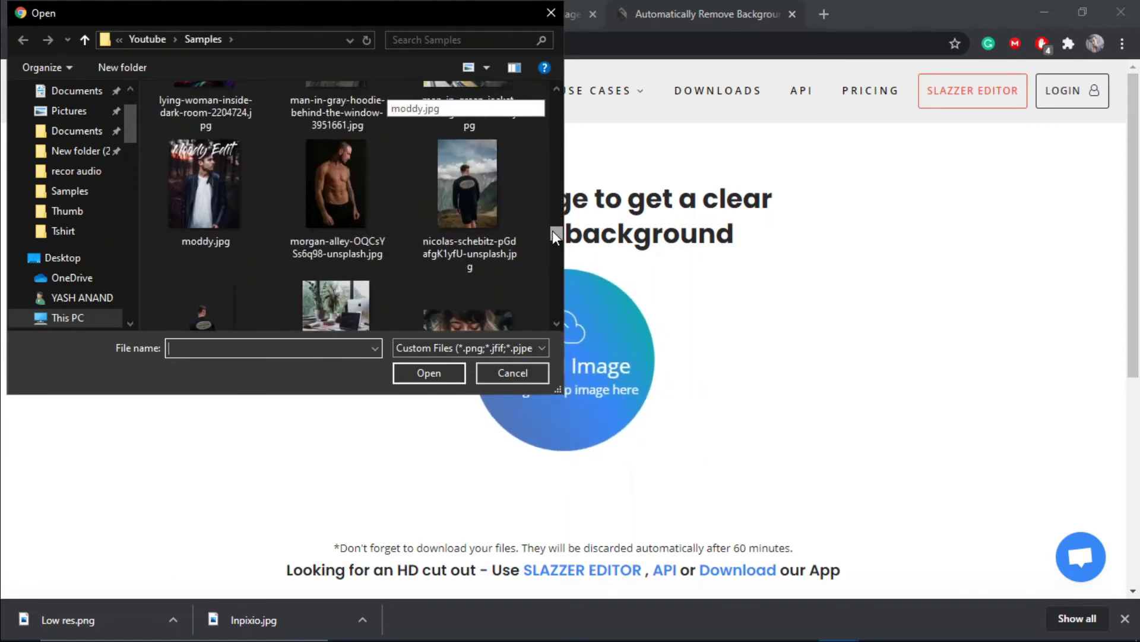
double_click(468, 170)
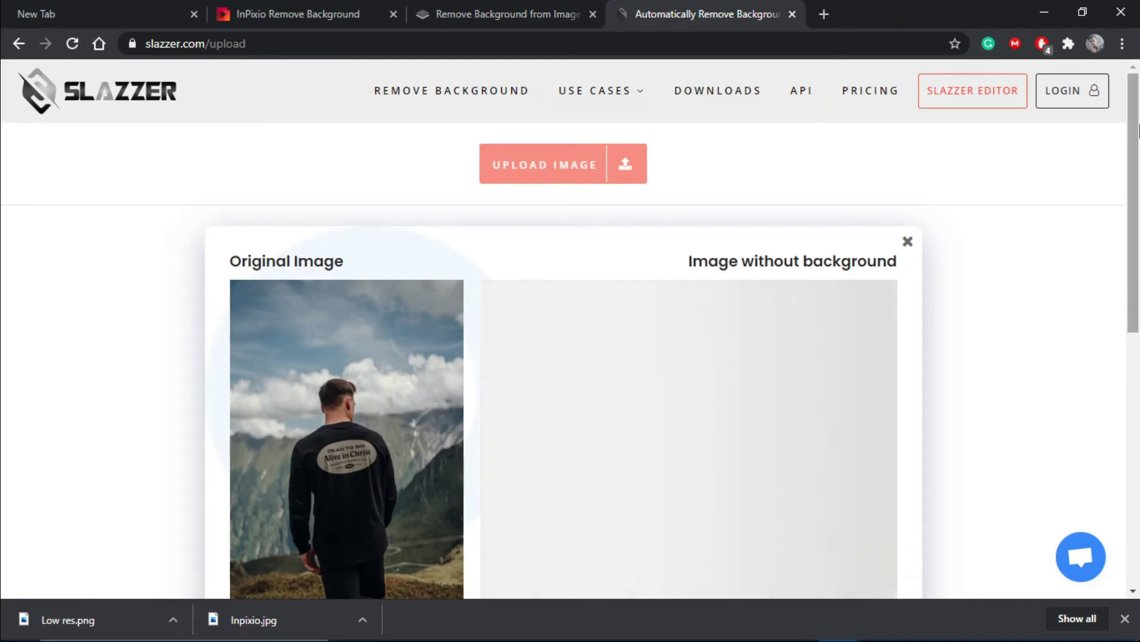
drag(1139, 128, 1139, 175)
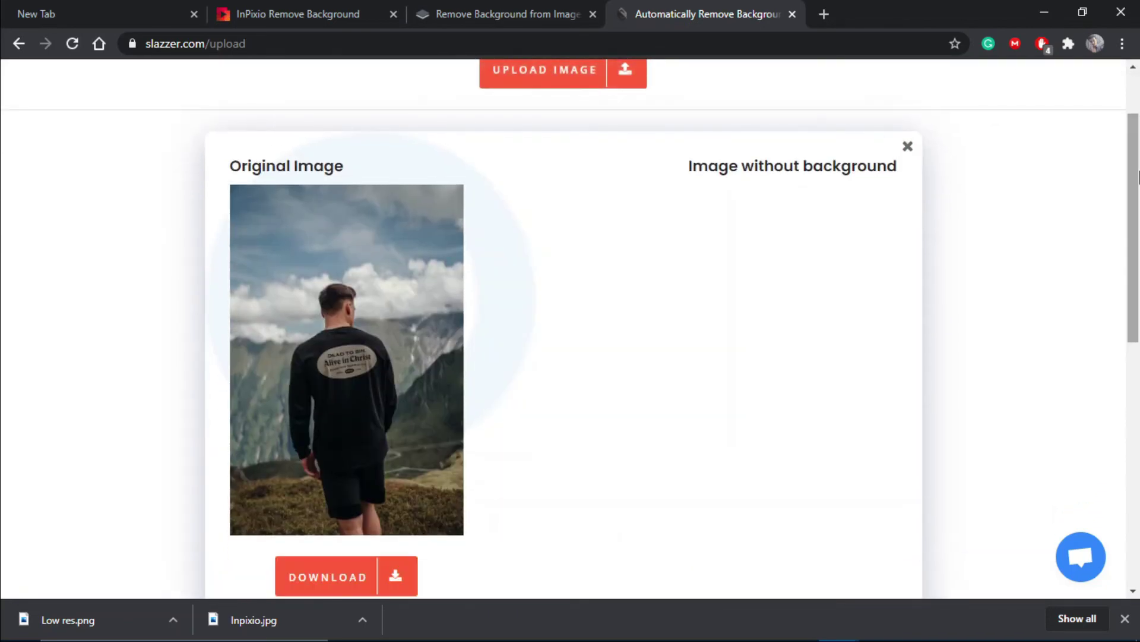
drag(1138, 175, 1134, 215)
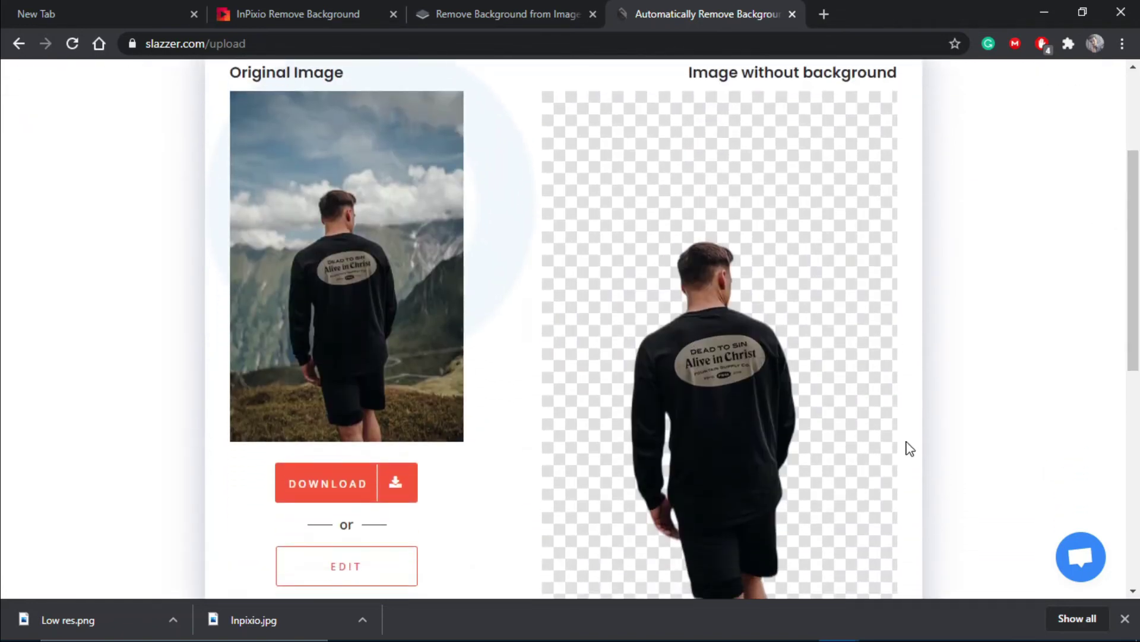
drag(1128, 198, 1128, 292)
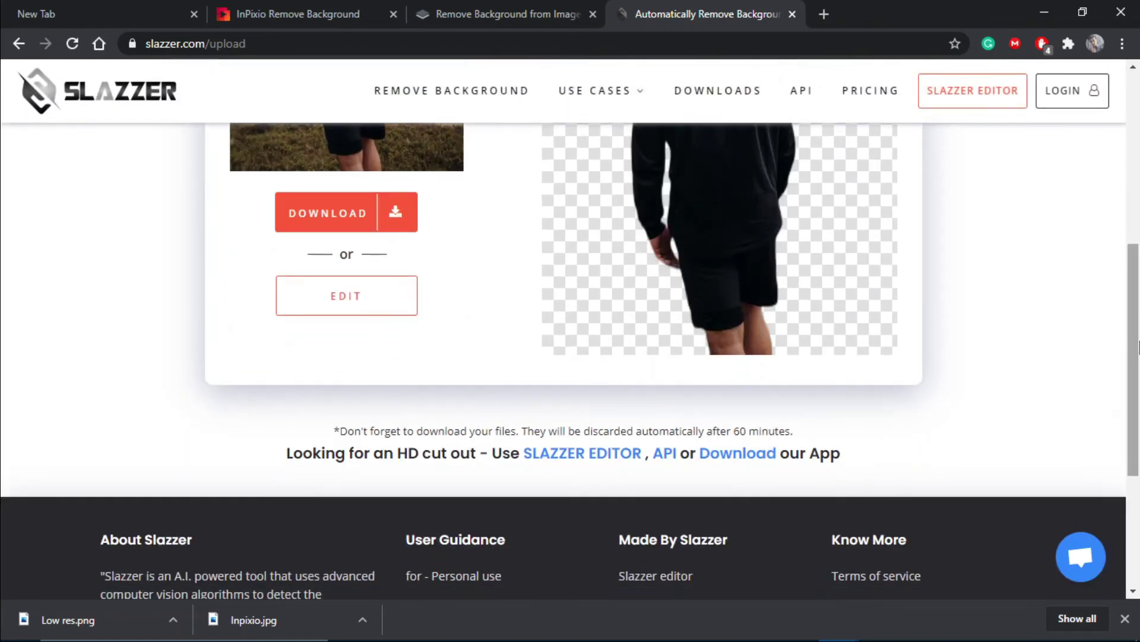
scroll(1128, 285, up, 5)
scroll(1138, 208, down, 3)
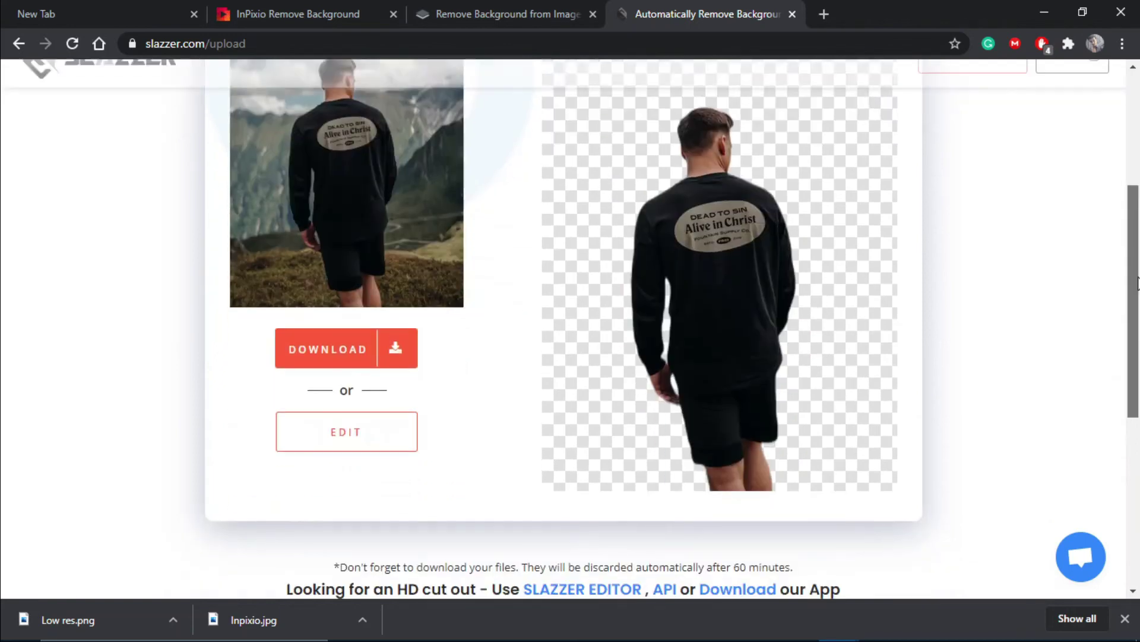
Step: Try the misty rolling-hills photo as the cutout's background in Slazzer's editor, view the Erase / Restore options and close the editor
click(333, 349)
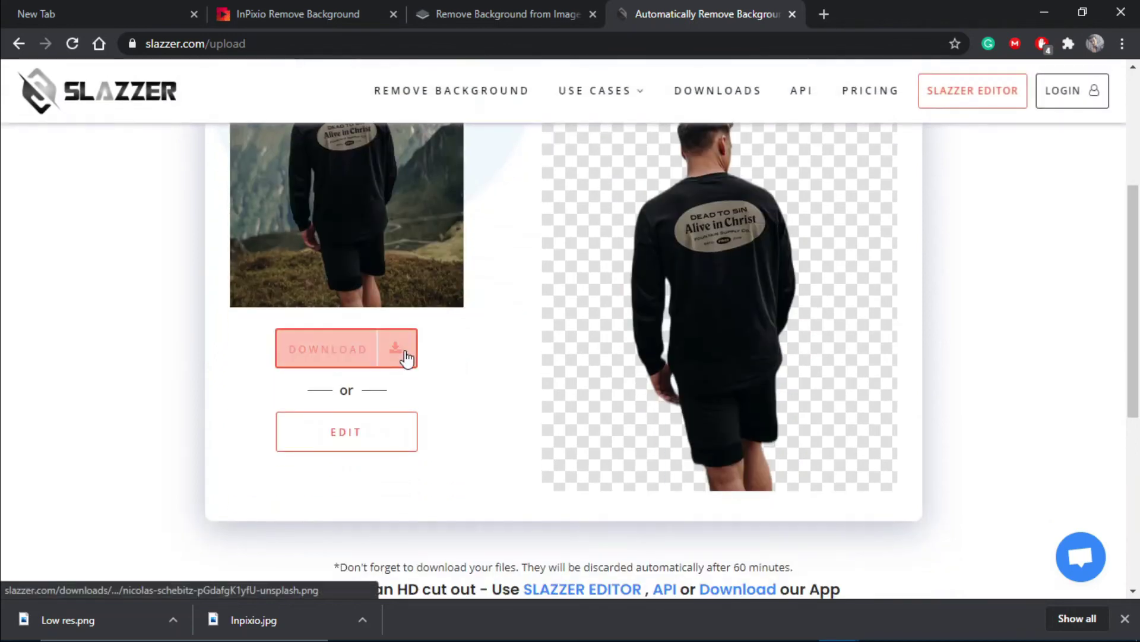
click(334, 433)
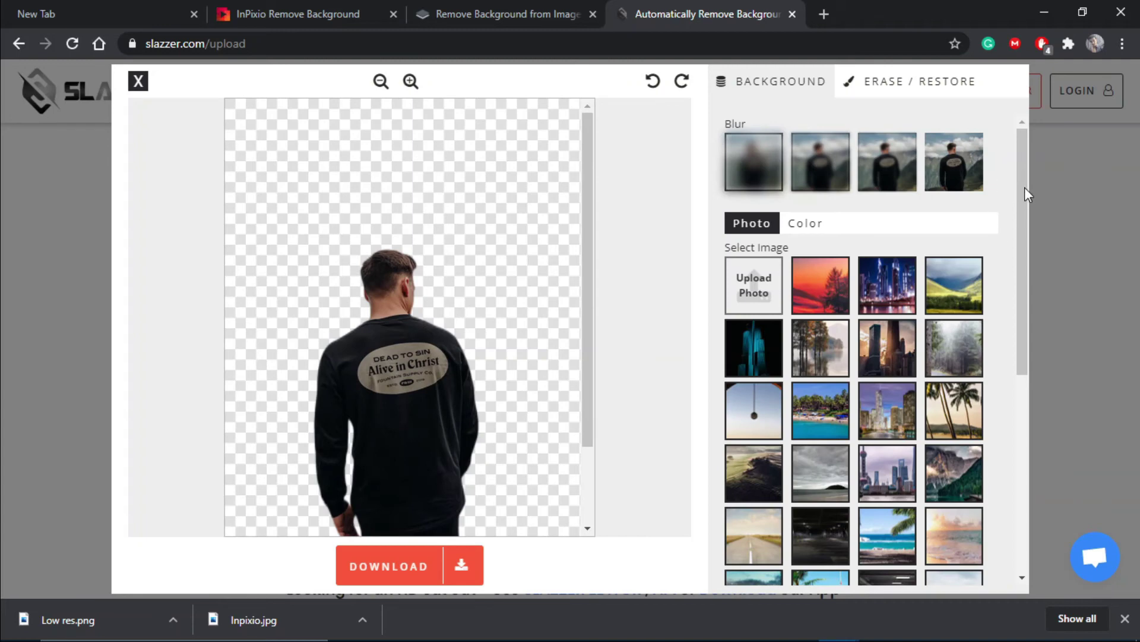
scroll(1024, 234, down, 3)
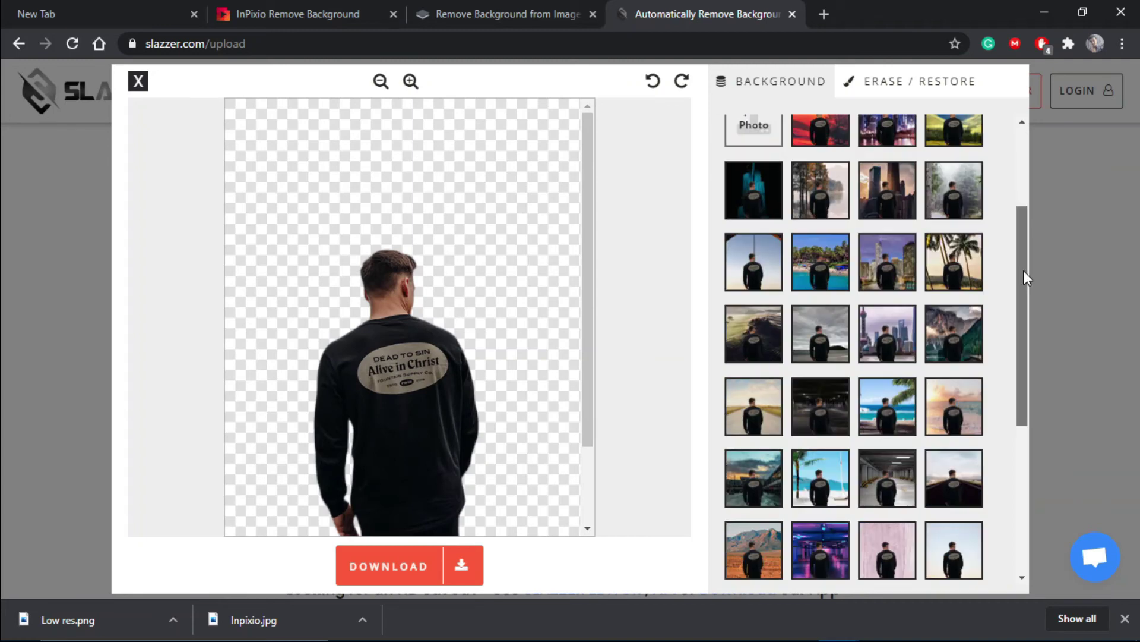
click(755, 343)
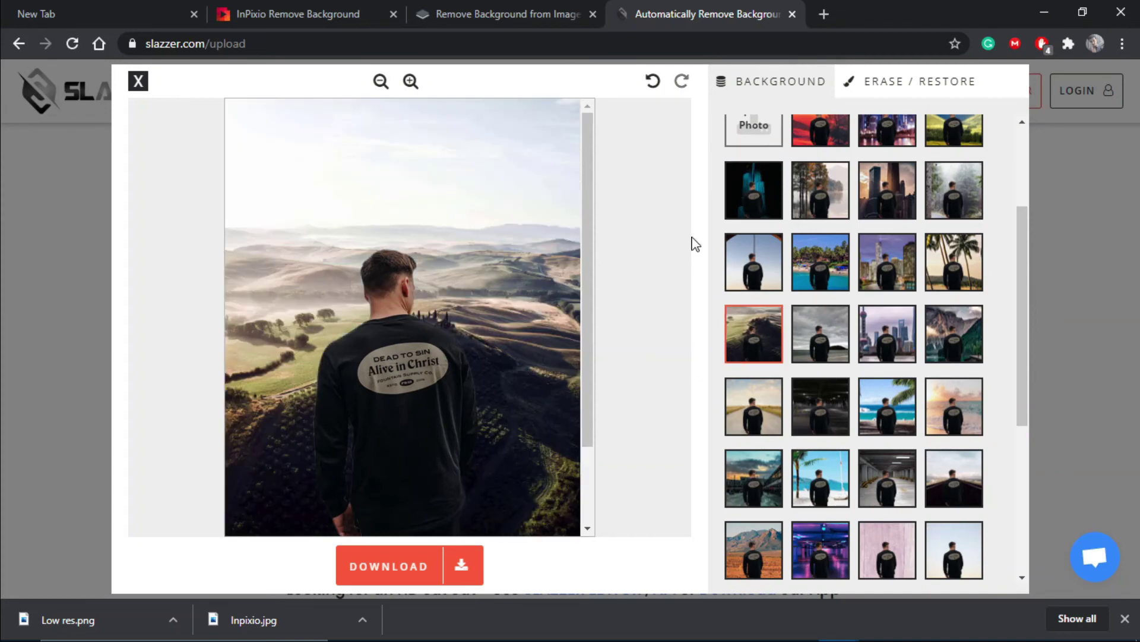
drag(1023, 333, 1020, 252)
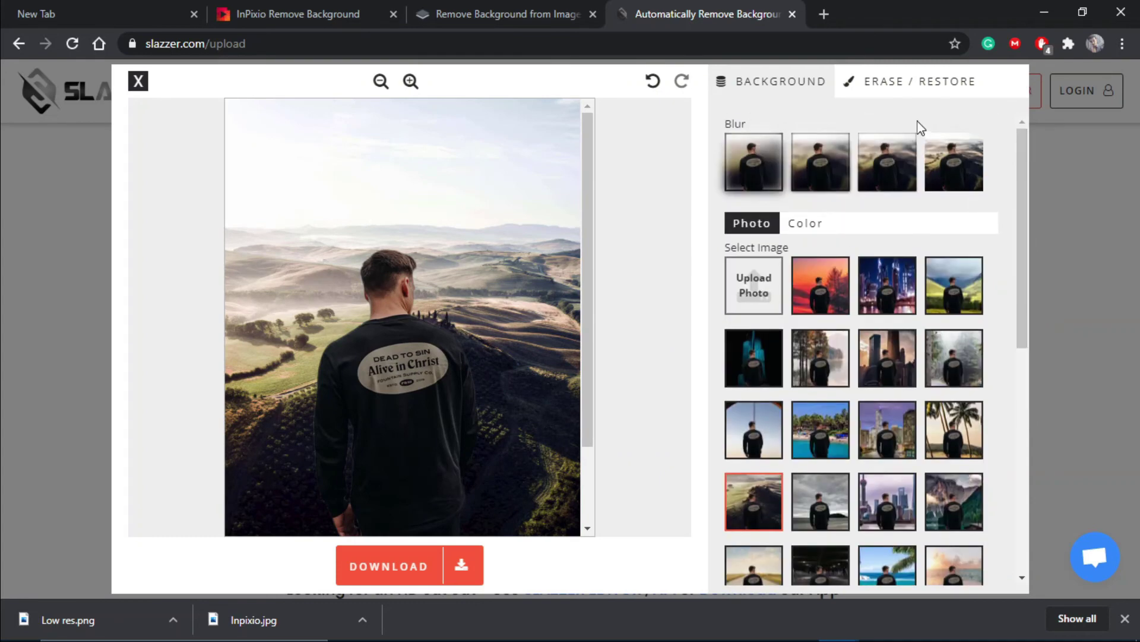
click(908, 89)
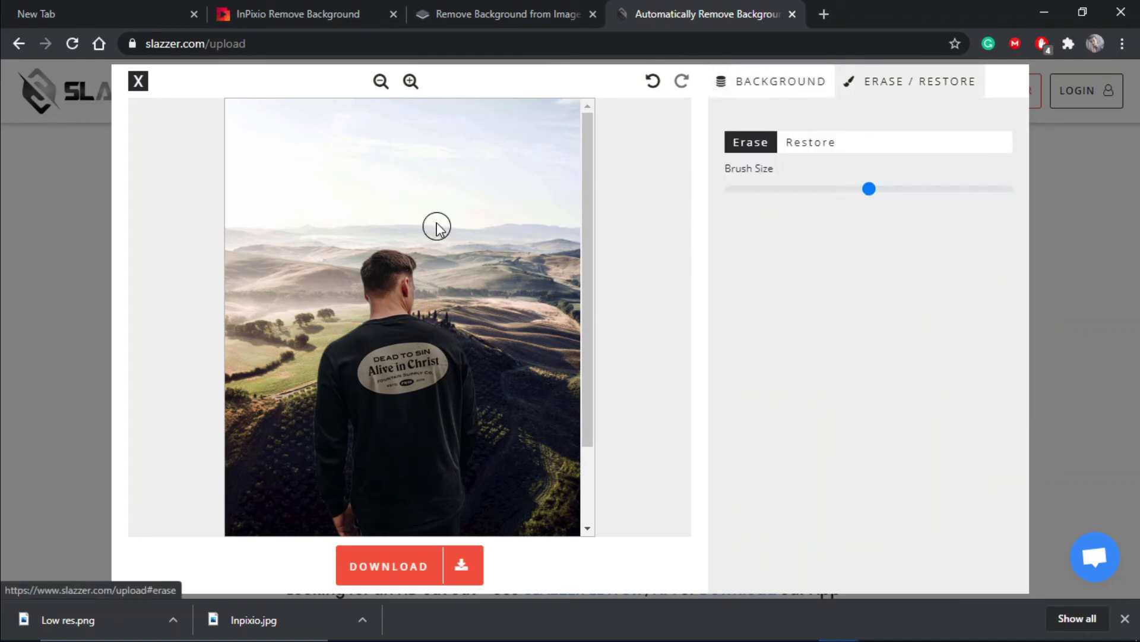
click(141, 83)
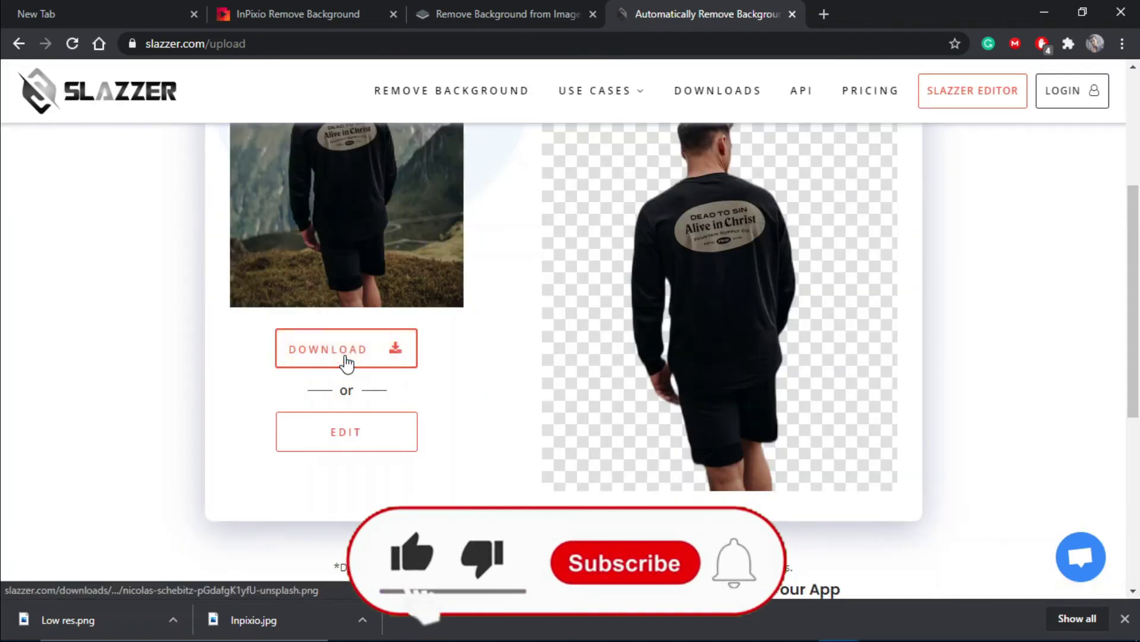
Step: Download the Slazzer cutout with the transparent background as a PNG image named Slazzer in the Samples folder
click(347, 357)
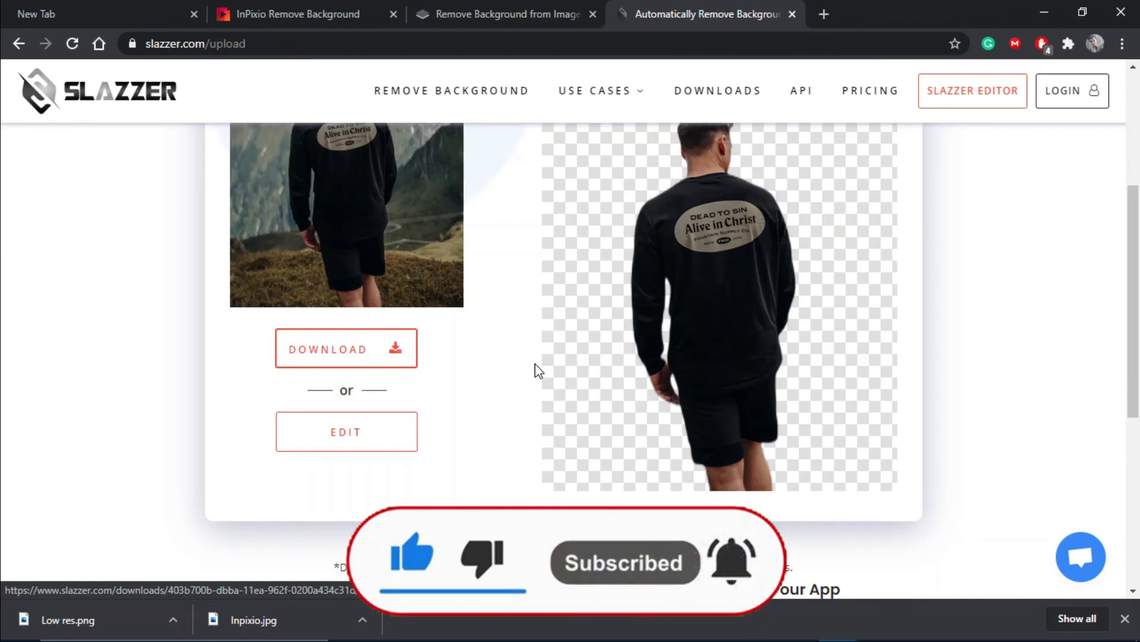
click(635, 381)
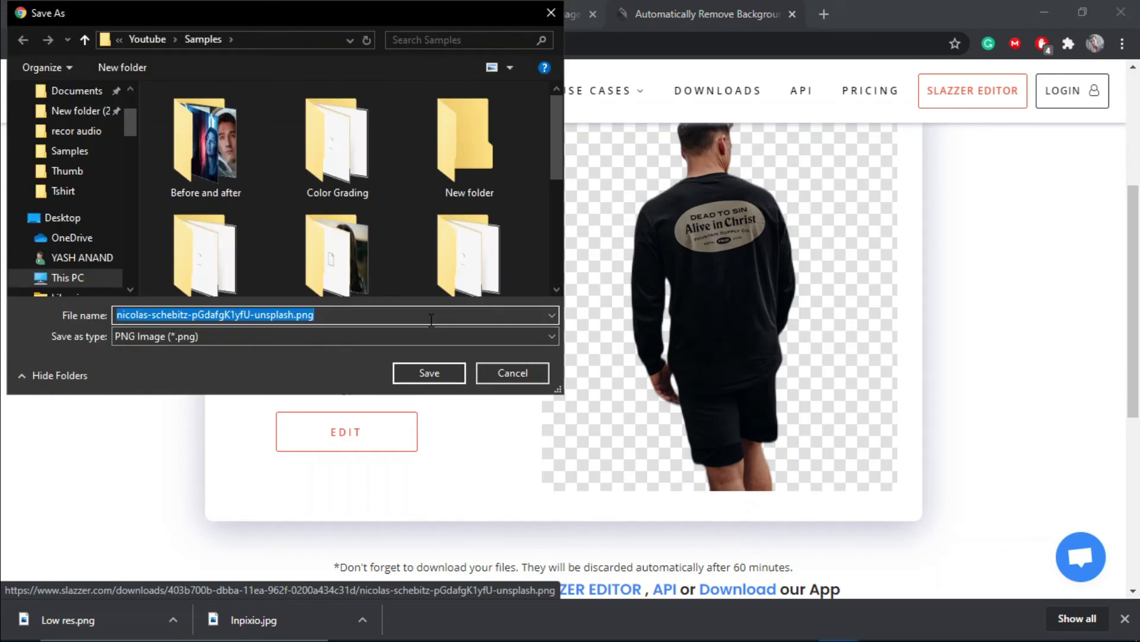
text(Slazzer)
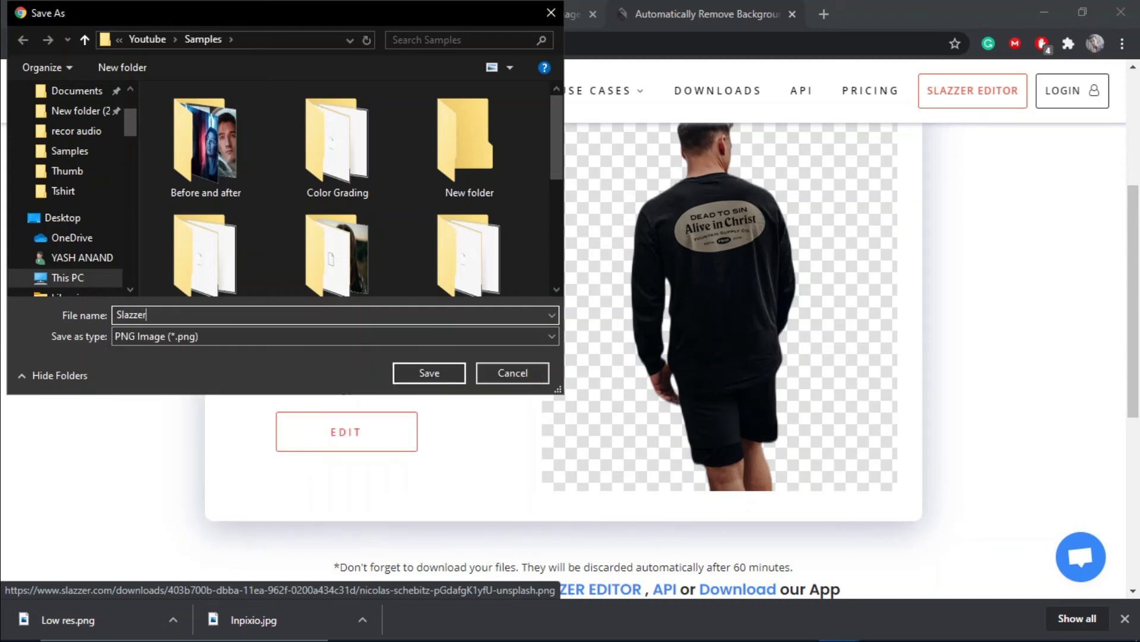
key(Return)
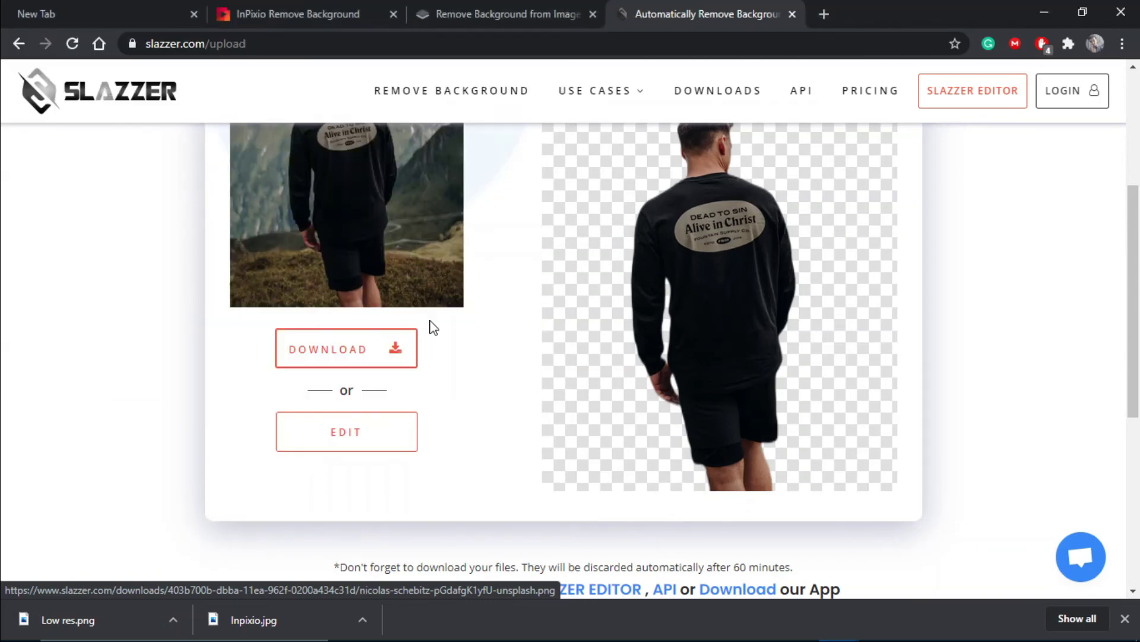